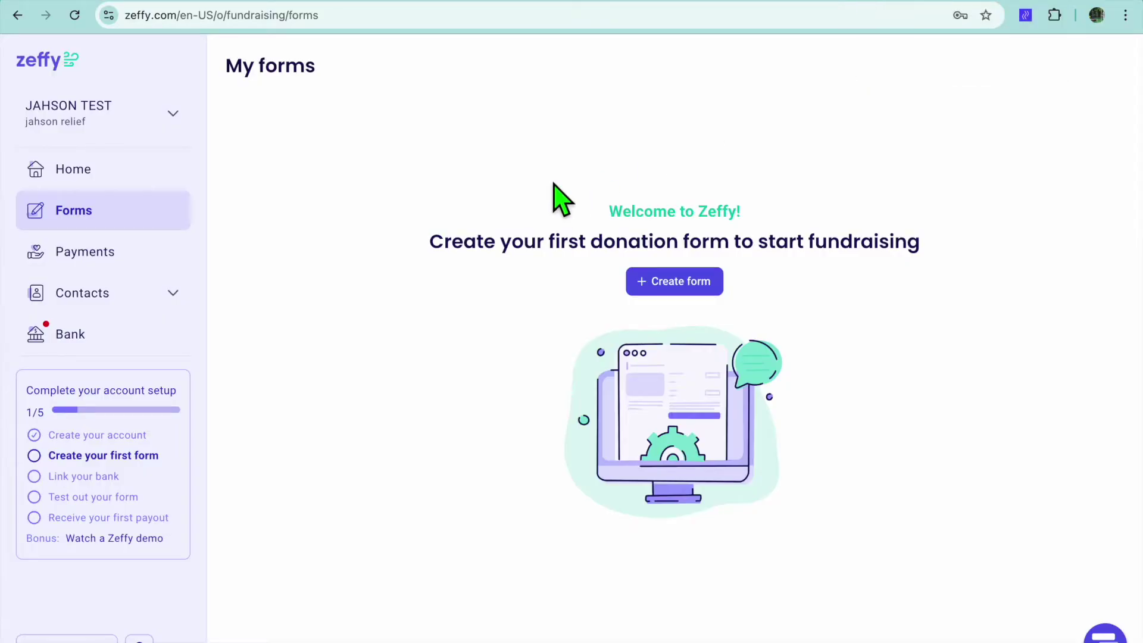
Step: Head to the Forms area from the sidebar, where no forms exist yet
left_click(113, 176)
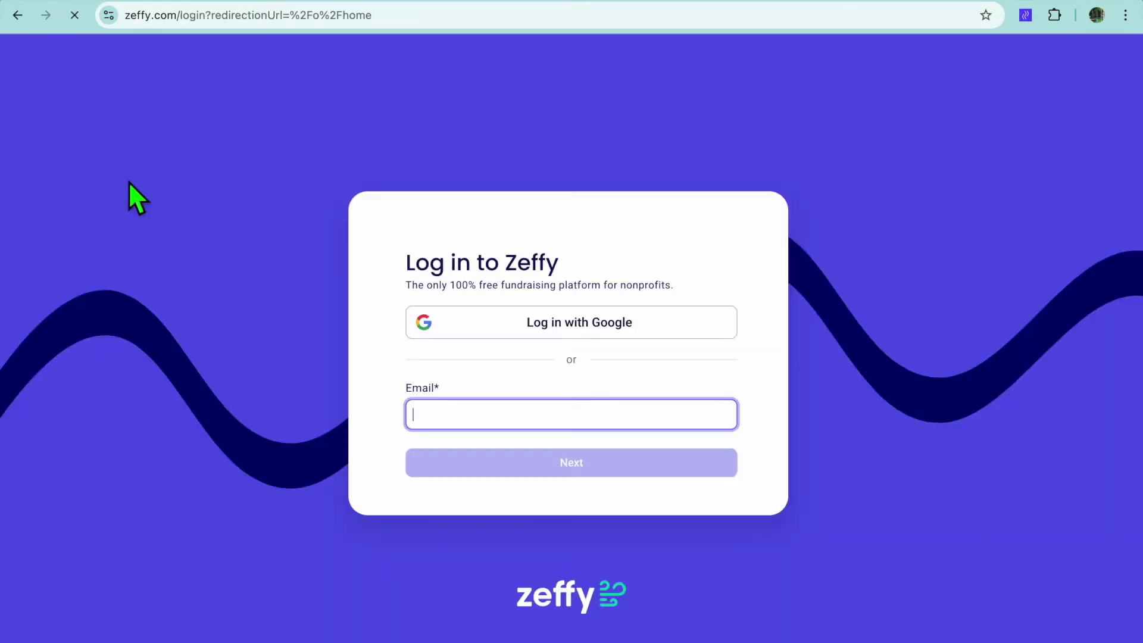
Step: Sign in to Zeffy with the Google account and approve access for zeffy.com
left_click(560, 322)
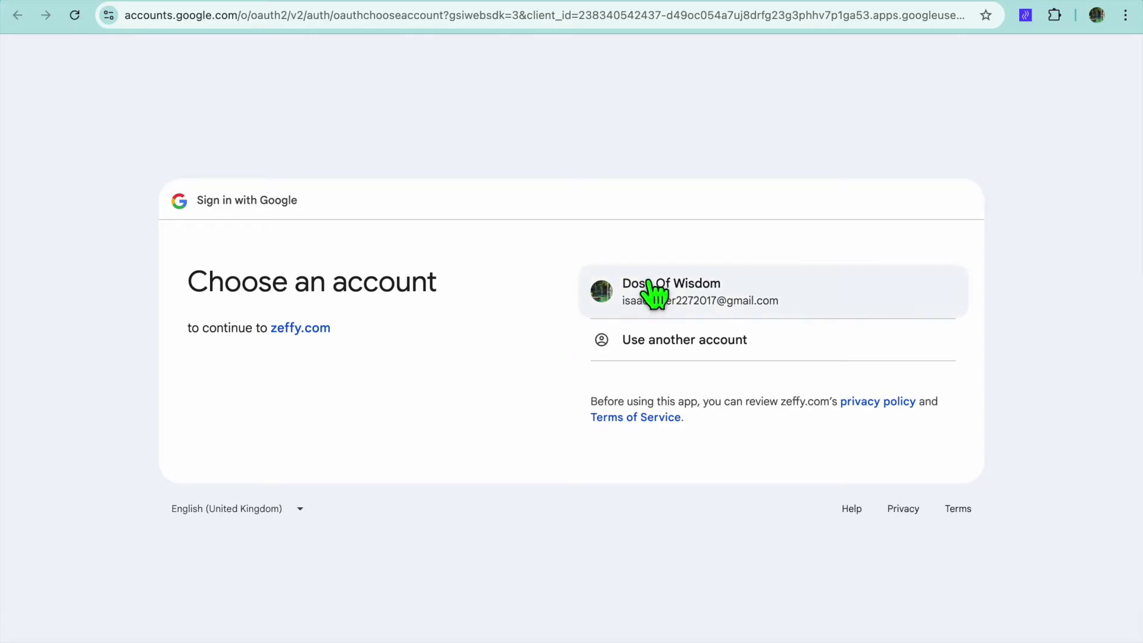
left_click(648, 285)
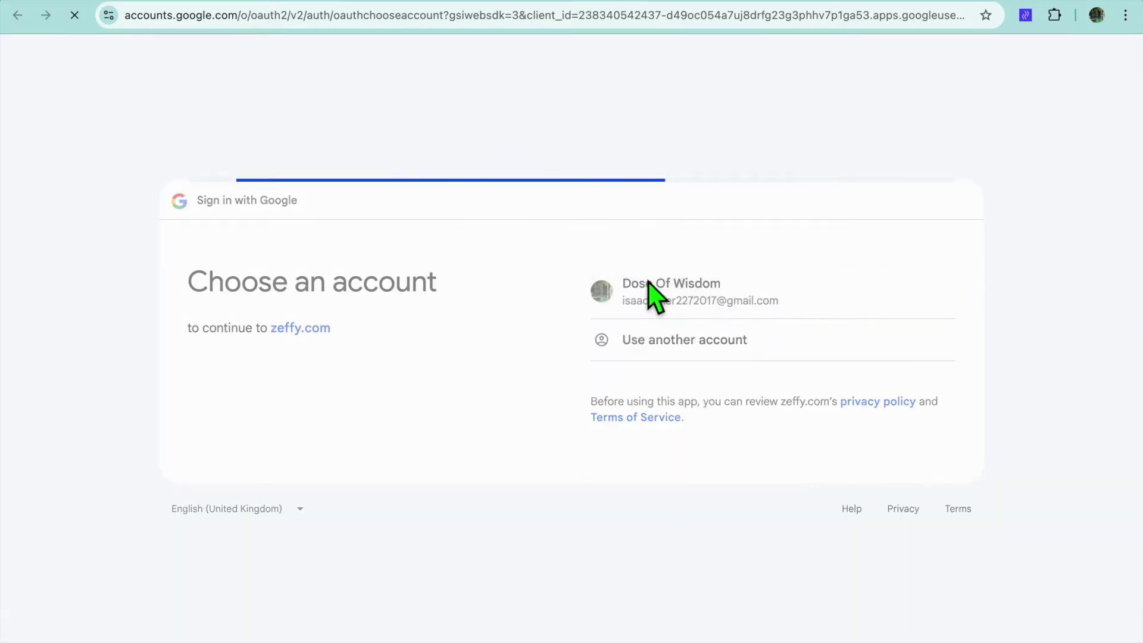
left_click(828, 441)
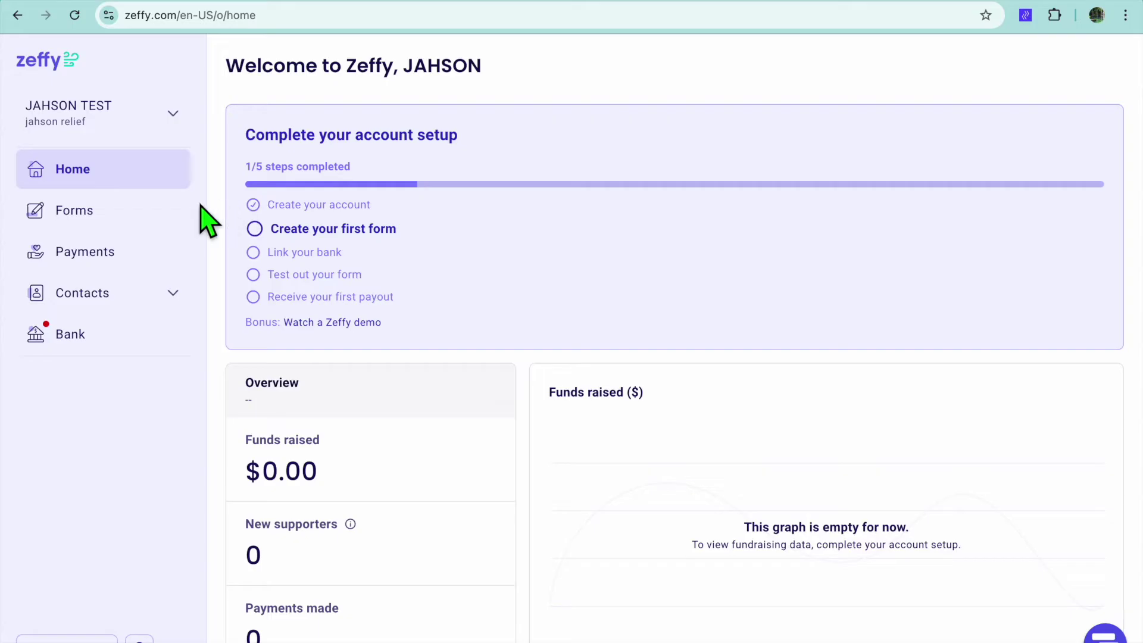
Step: Open My forms and start a new form with + Create form
left_click(115, 216)
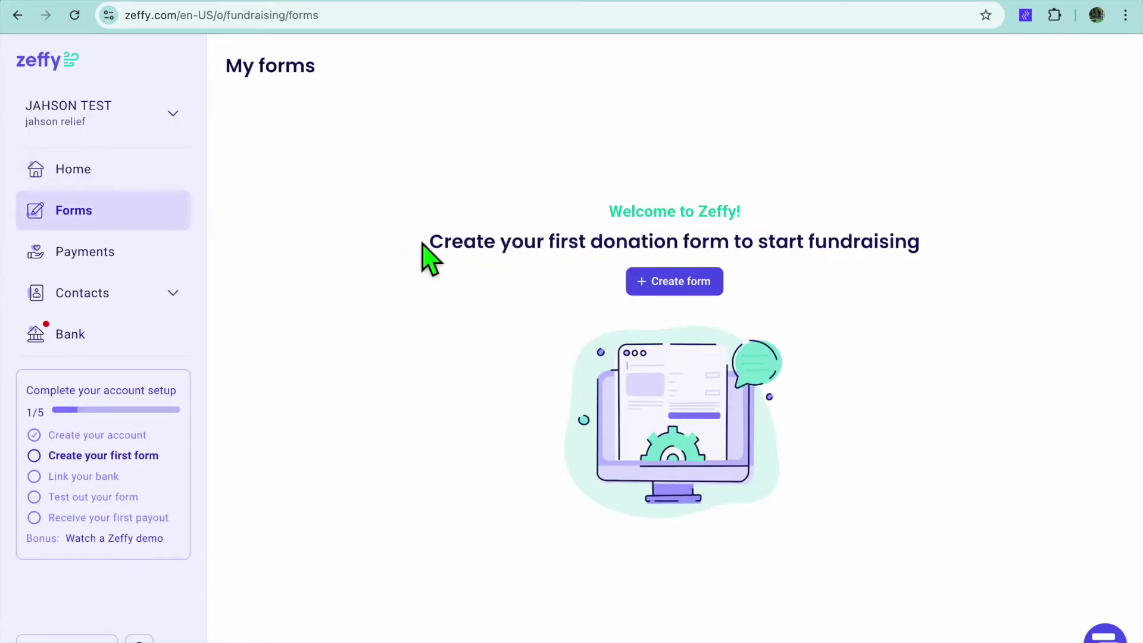
left_click(685, 284)
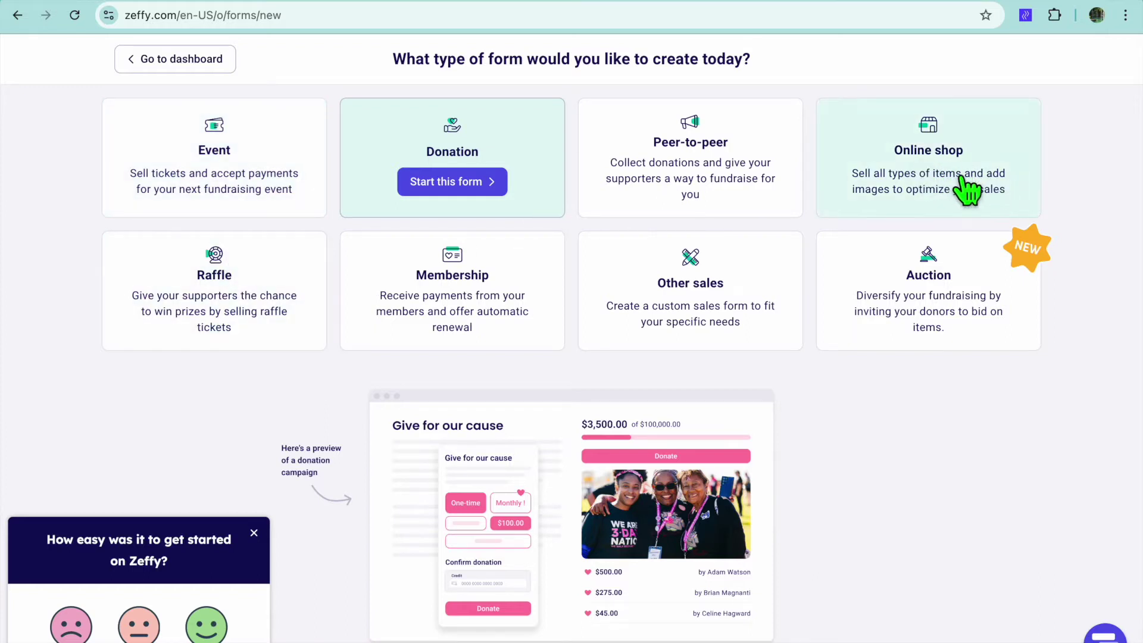
Step: Start a new Donation form titled 'Donate to make a difference'
left_click(478, 183)
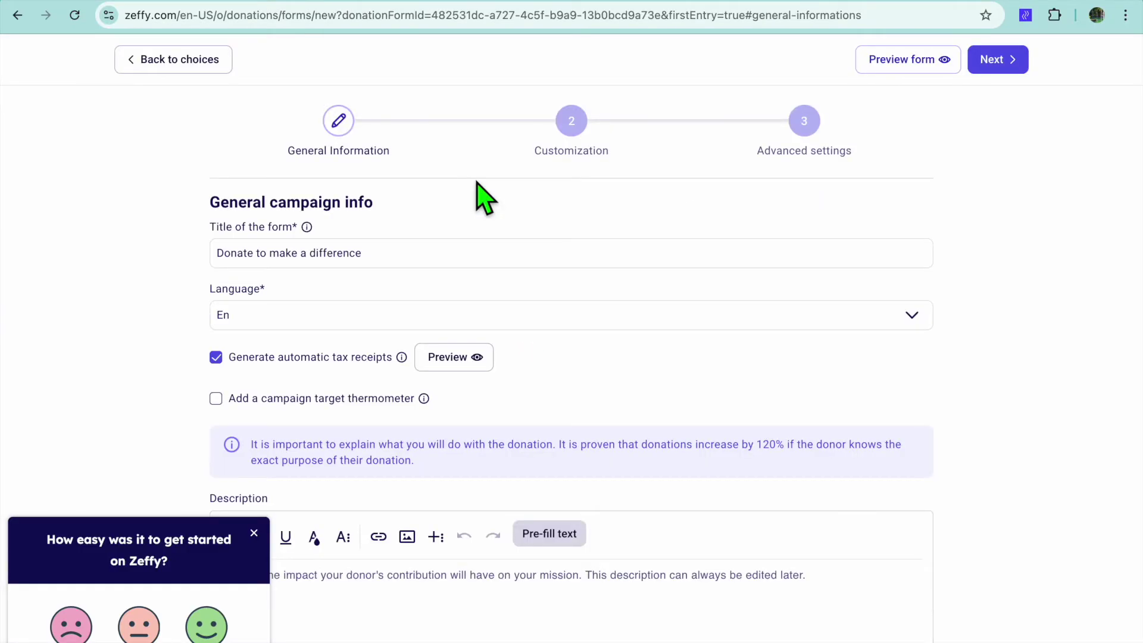
scroll(480, 197, "down", 1)
left_click(475, 182)
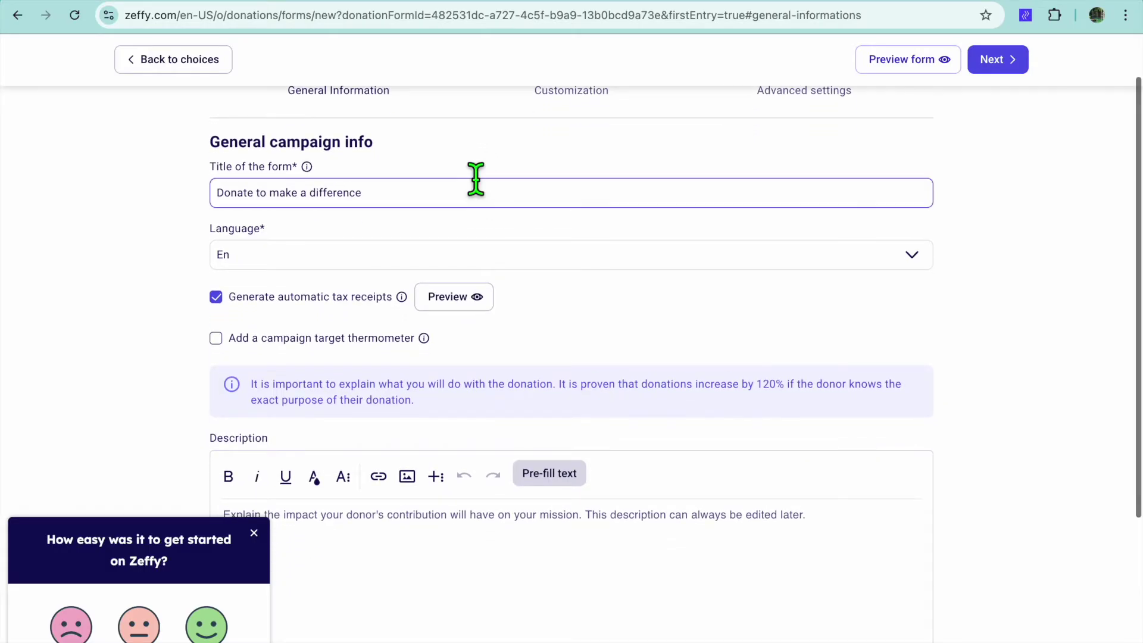
scroll(475, 181, "up", 1)
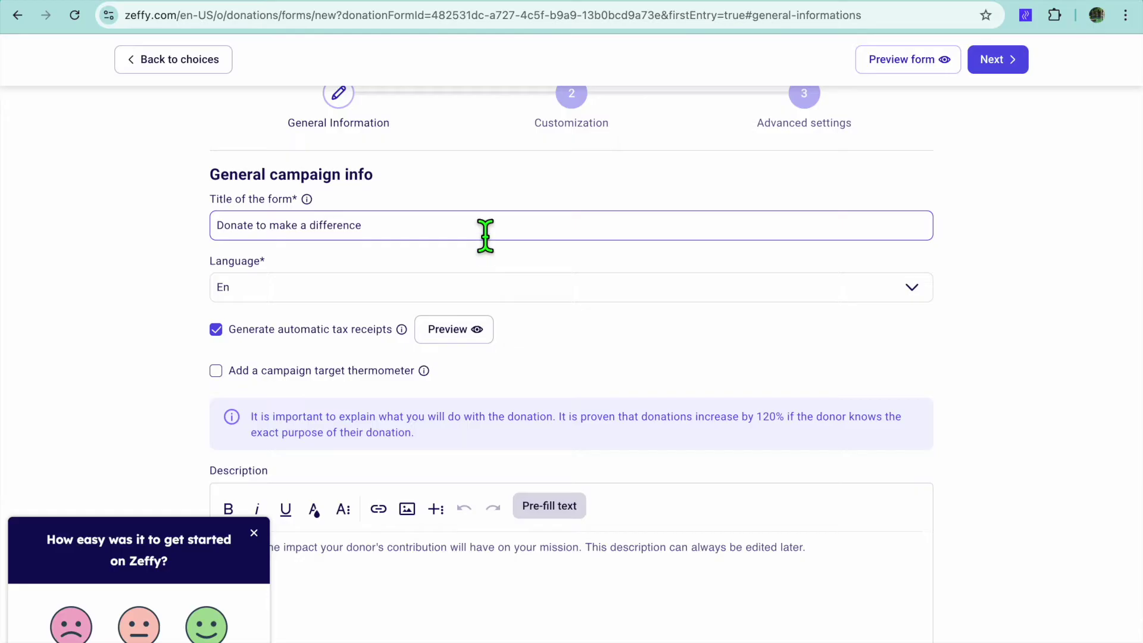
scroll(485, 235, "down", 2)
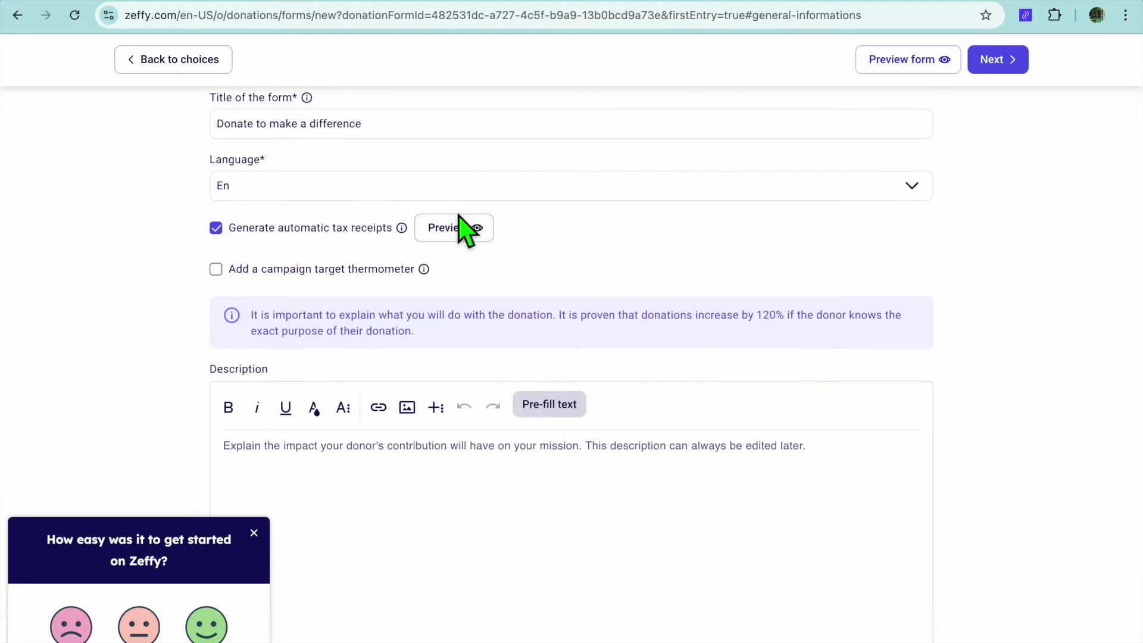
scroll(485, 280, "down", 1)
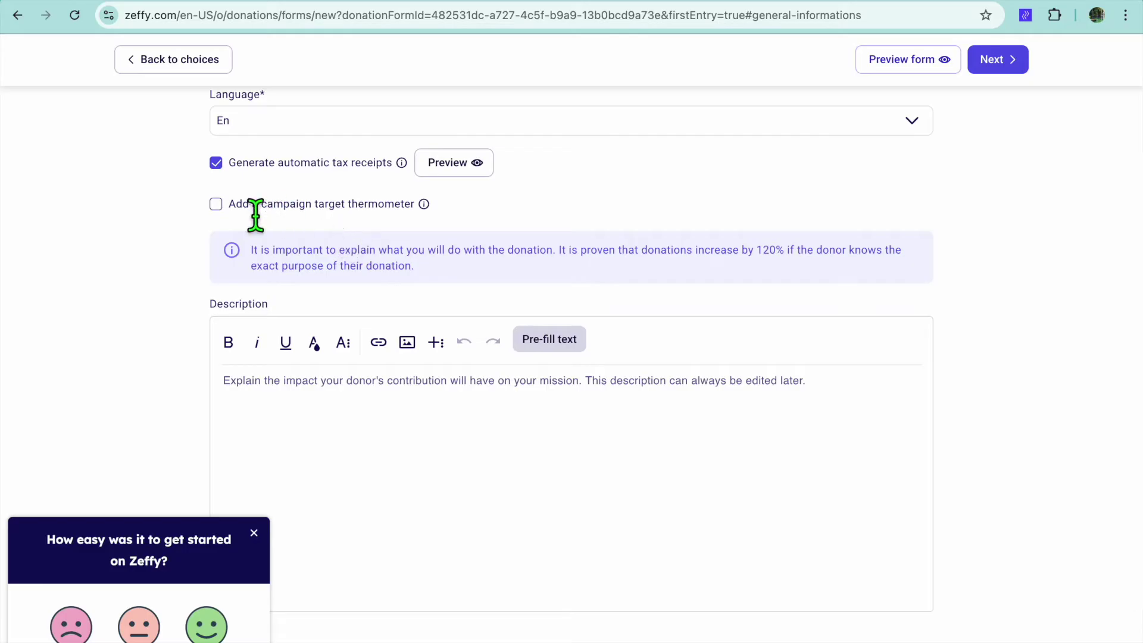
Step: Add a campaign target thermometer of $1000 and proceed to Customization
left_click(216, 205)
left_click(459, 210)
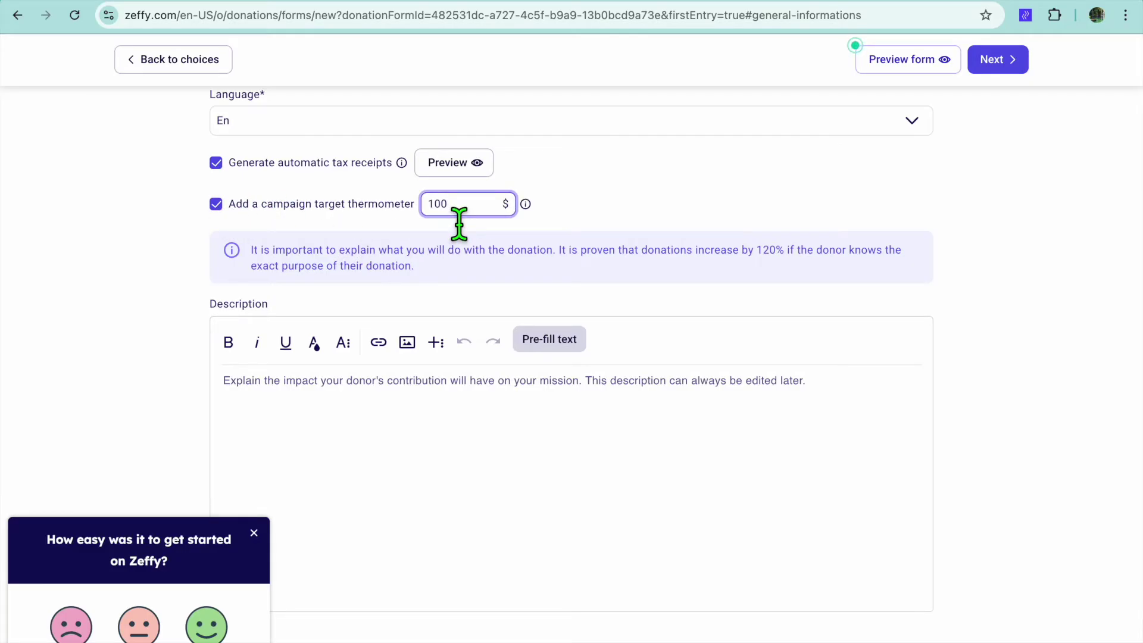
type("0")
scroll(487, 330, "down", 1)
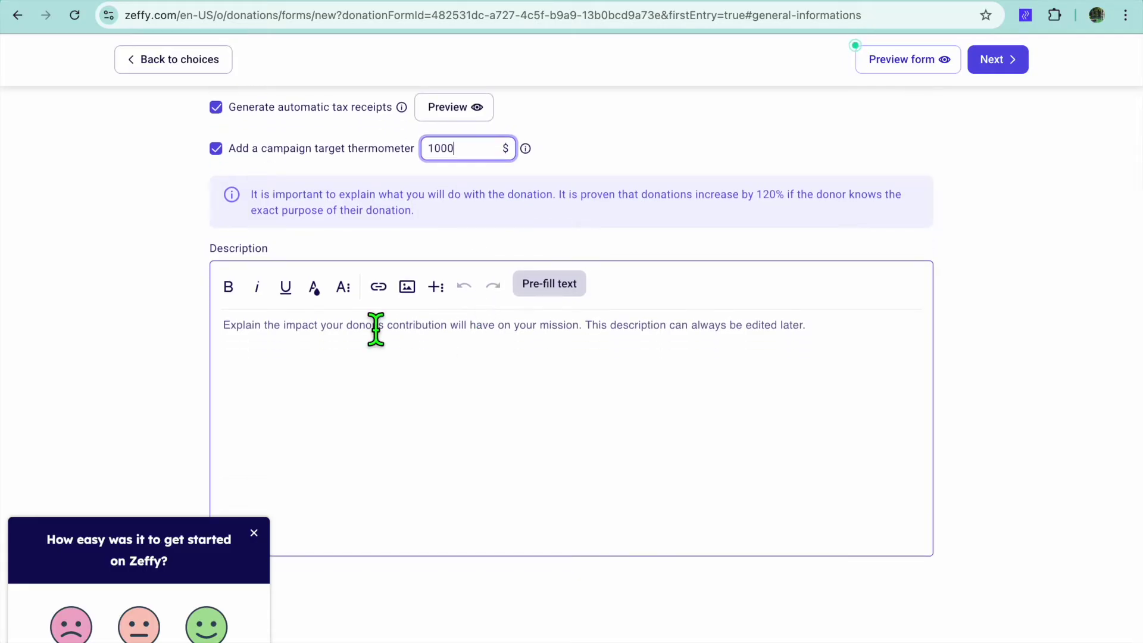
left_click(254, 533)
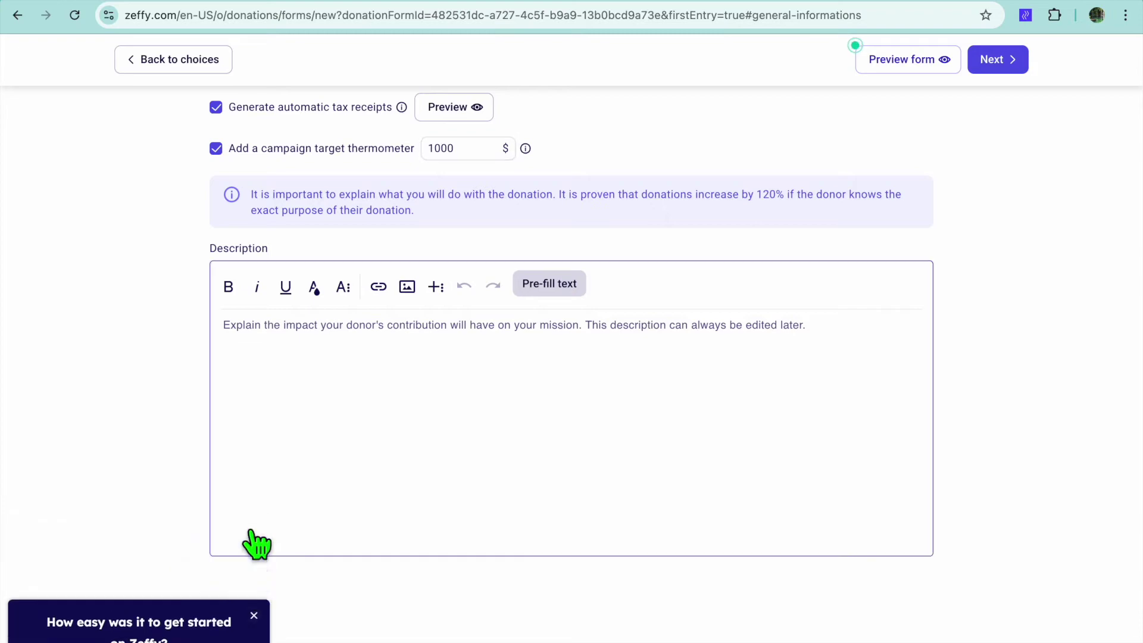
scroll(462, 371, "up", 5)
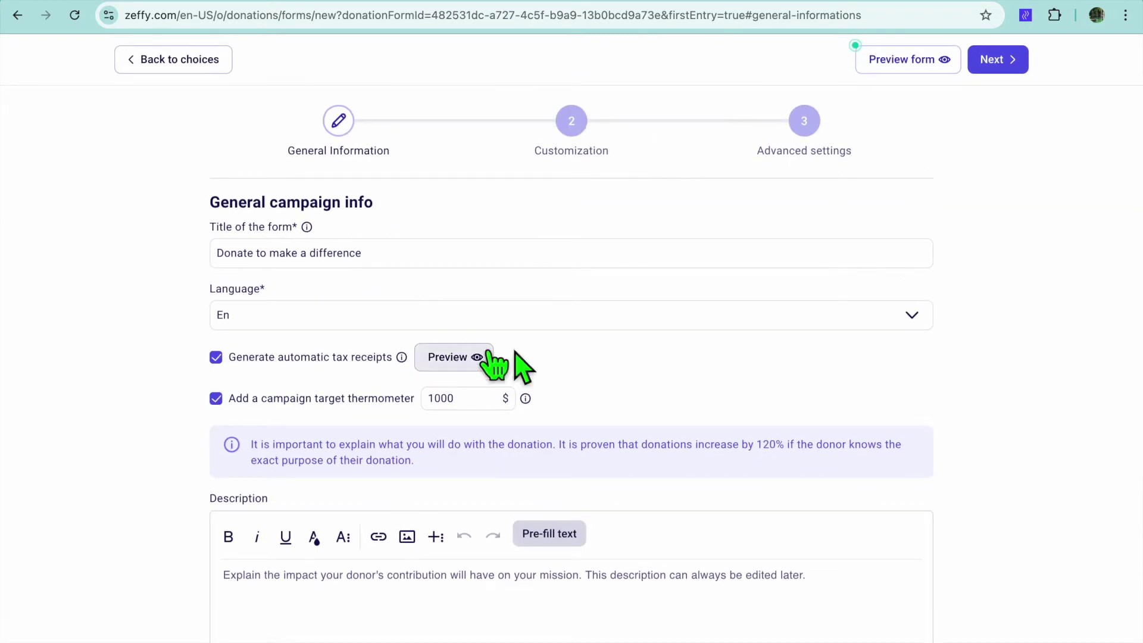
left_click(988, 63)
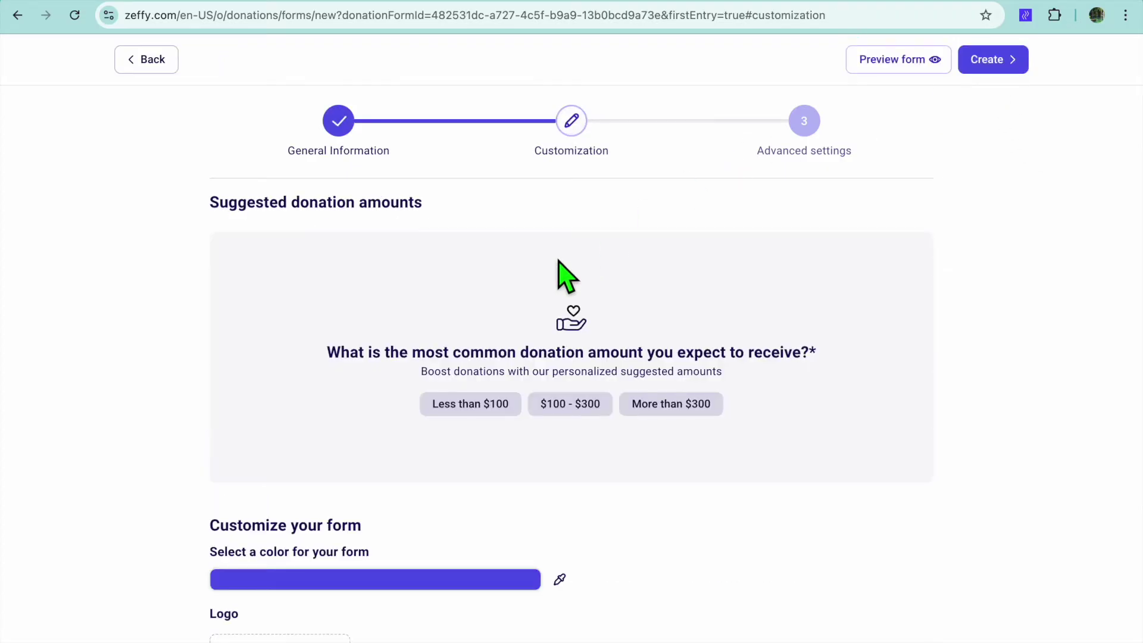
Step: Set typical donation under $100, review suggested amounts, and create the donation form
scroll(565, 275, "down", 1)
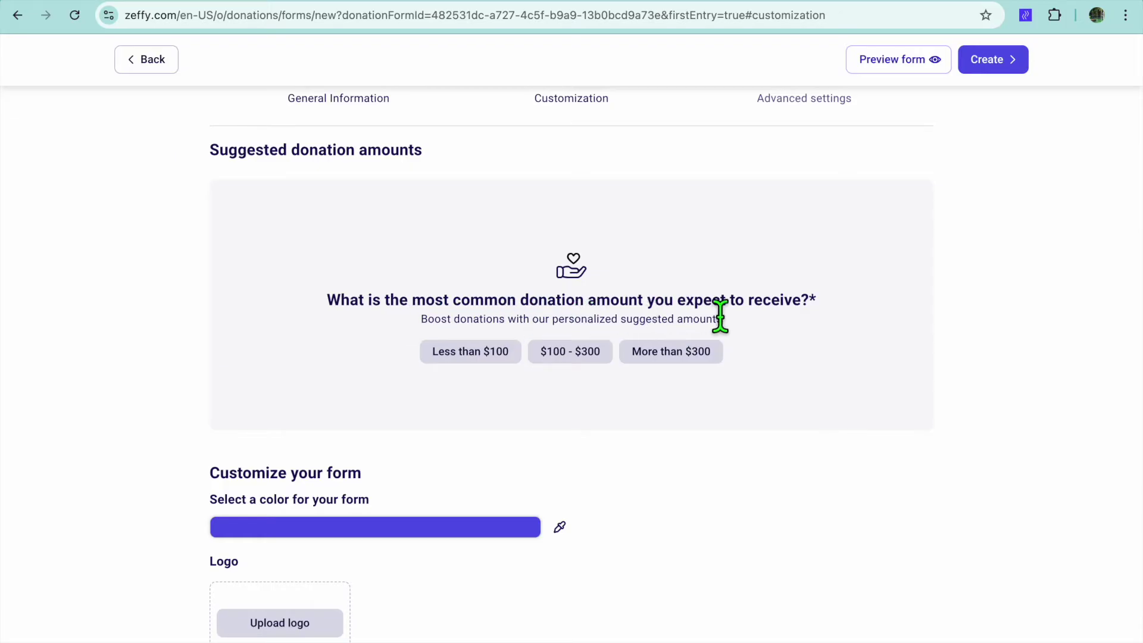
left_click(486, 354)
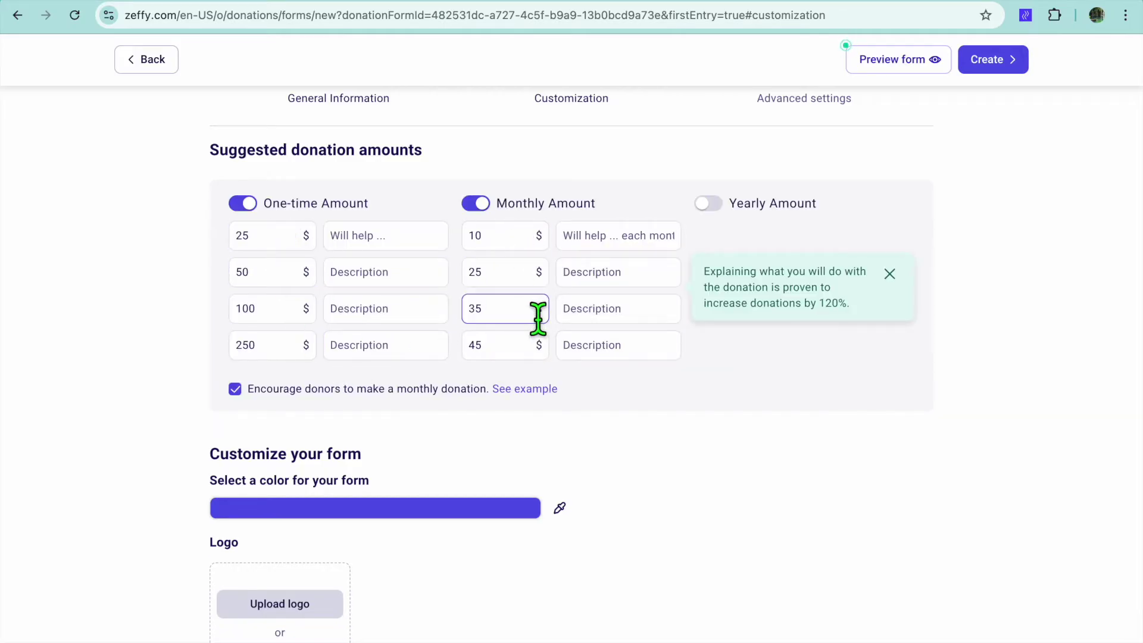
scroll(539, 318, "down", 3)
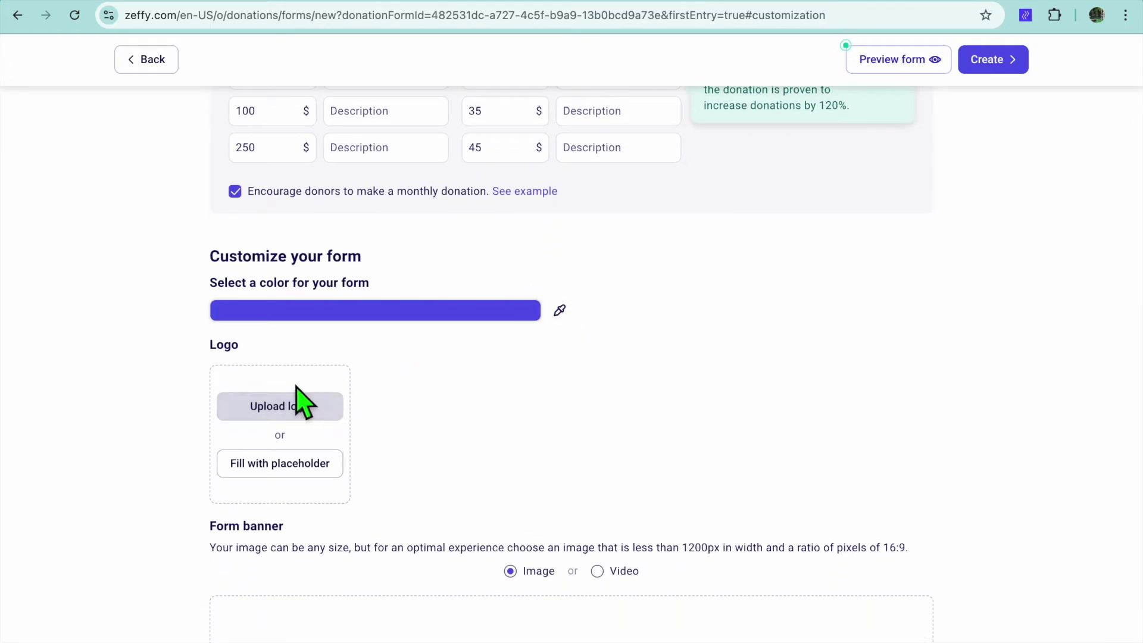
scroll(505, 414, "down", 3)
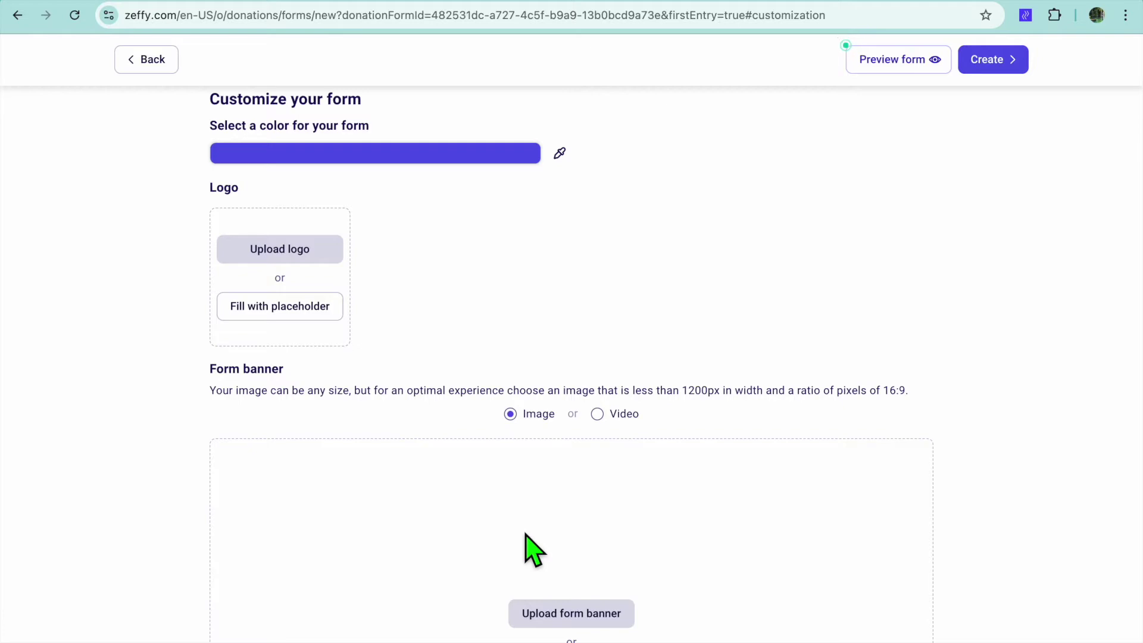
scroll(531, 549, "down", 1)
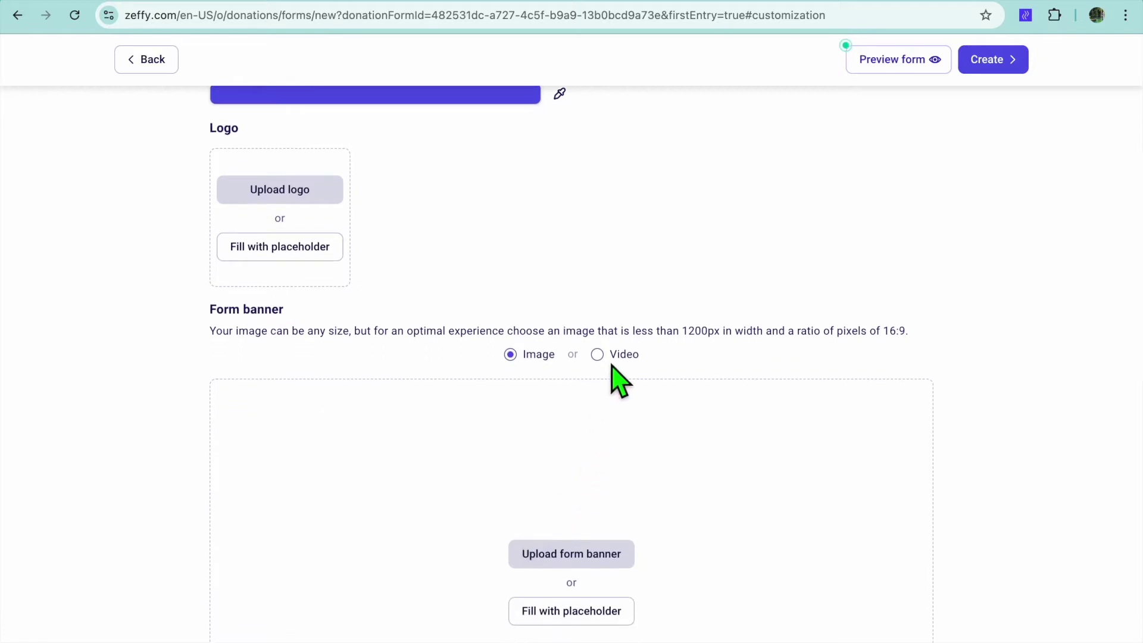
scroll(727, 312, "up", 9)
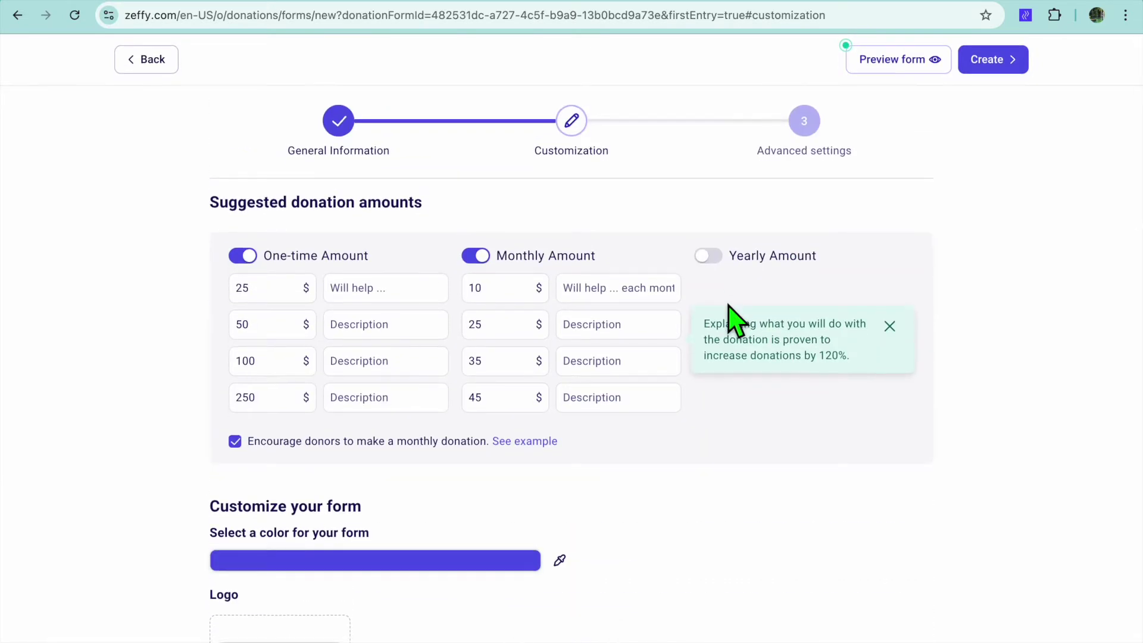
left_click(985, 59)
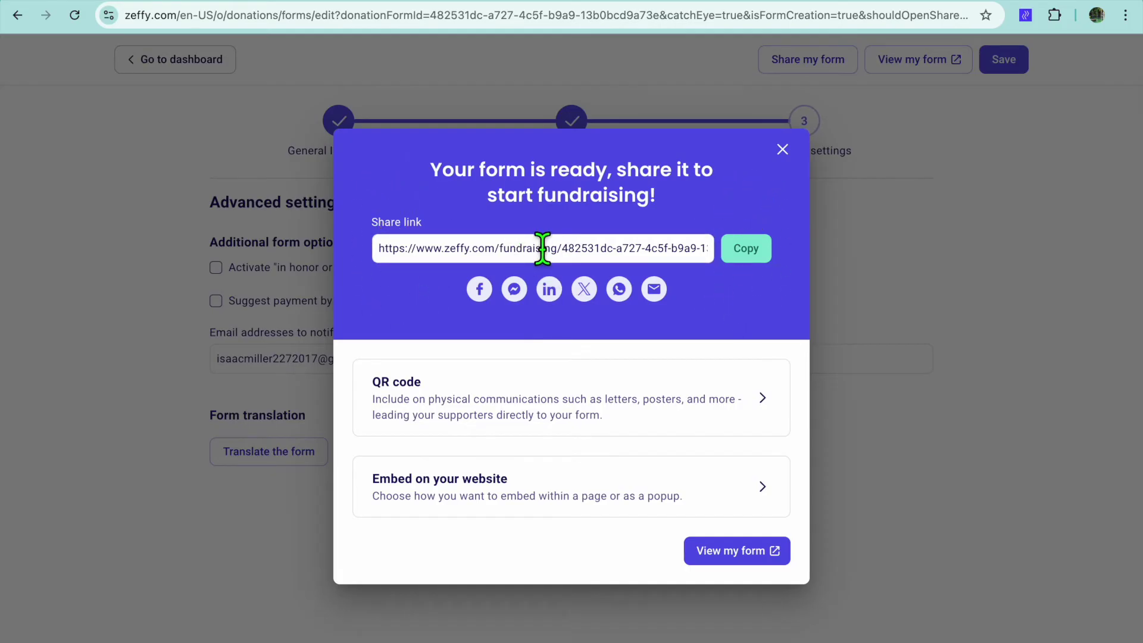
Step: Copy the donation form's share link, check the live page, then close the share dialog
left_click(745, 250)
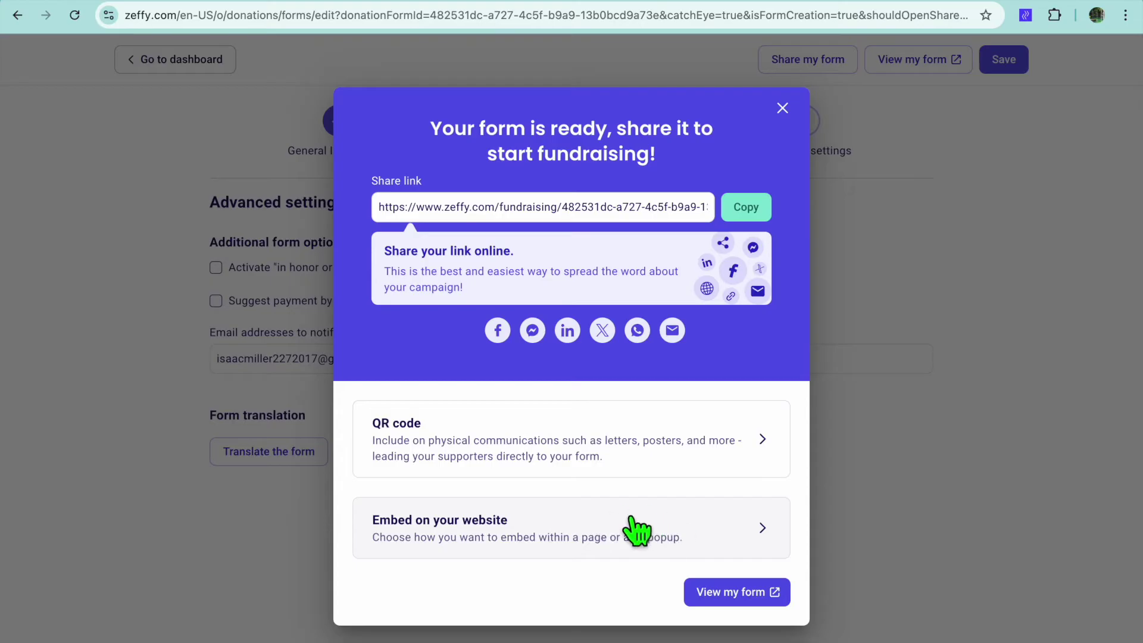
left_click(754, 593)
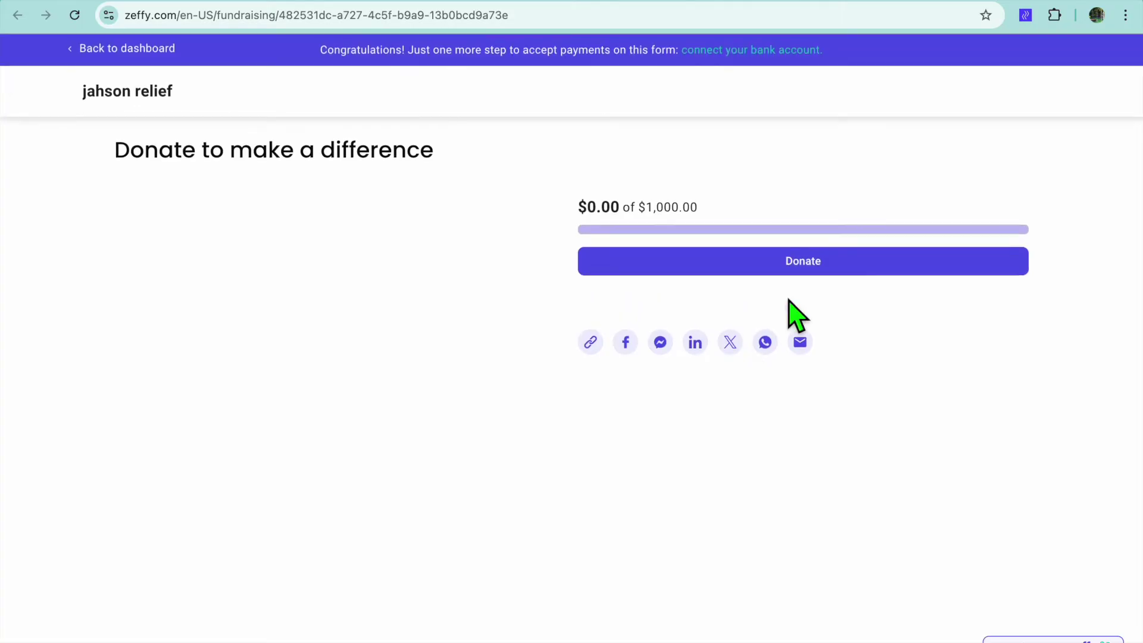
left_click(903, 5)
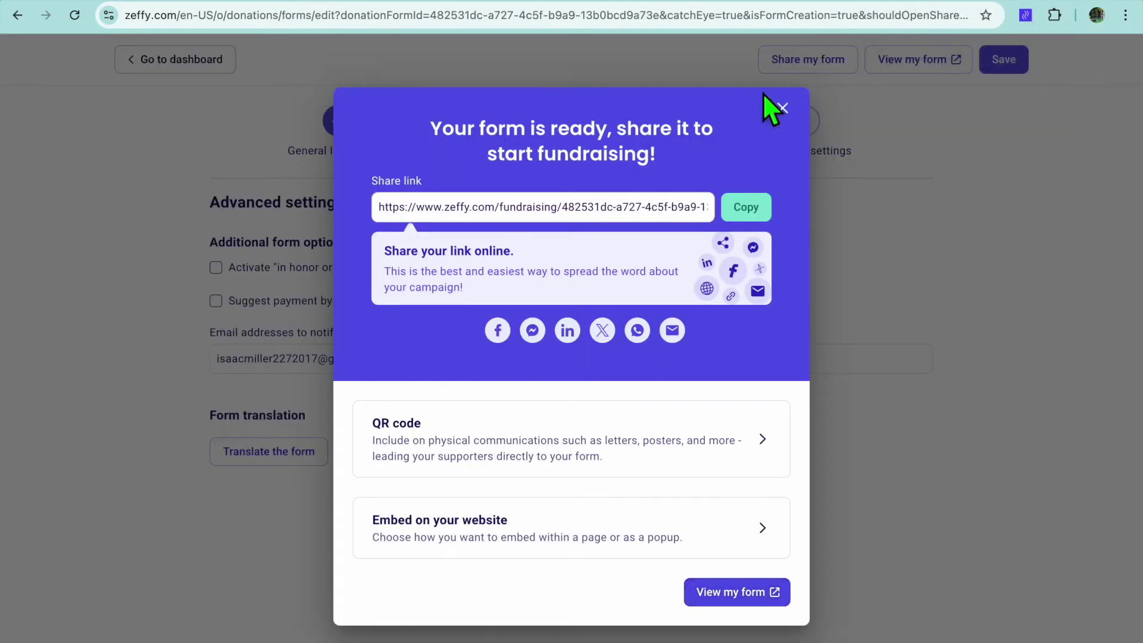
left_click(782, 108)
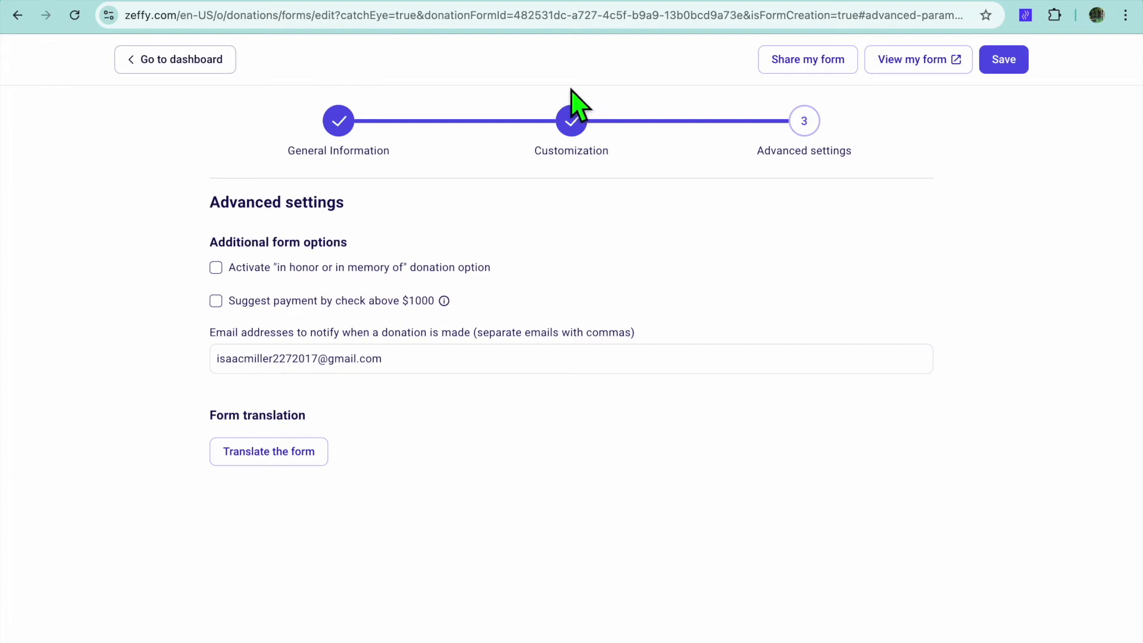
Step: Return to My forms and begin creating another form
left_click(204, 63)
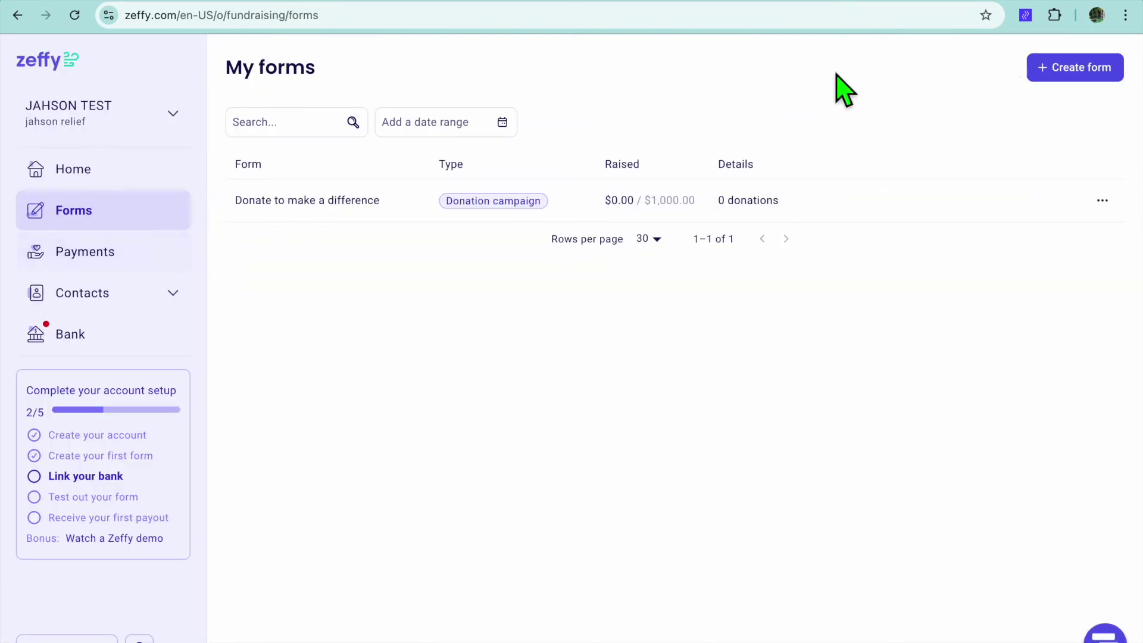
left_click(1060, 70)
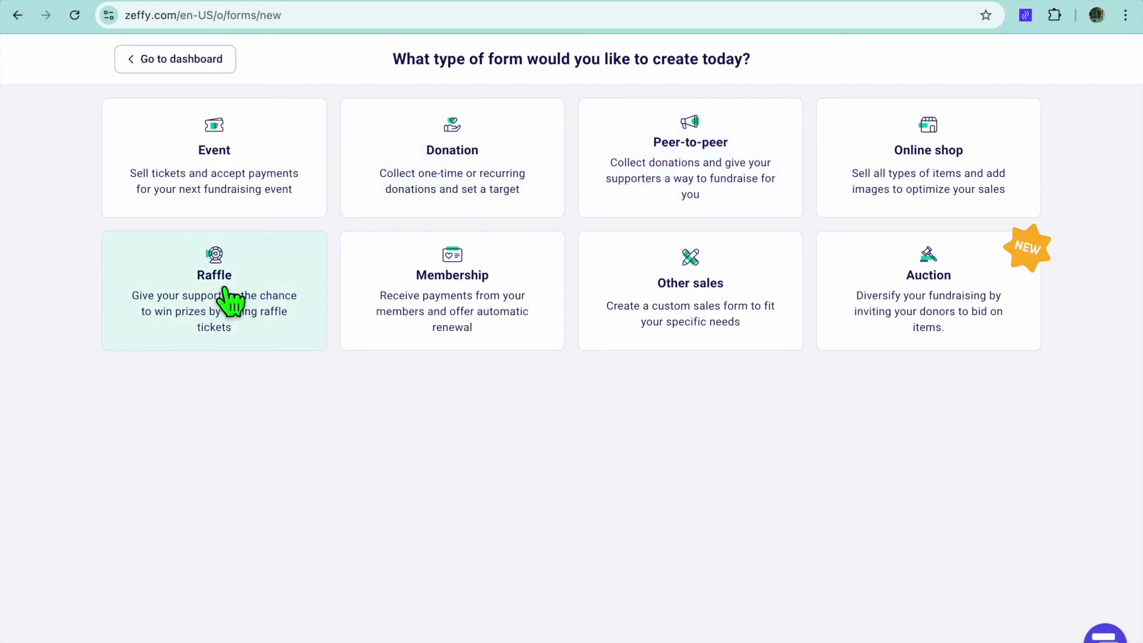
Step: Start a Raffle form titled 'jahson relief's annual raffle 2024' with language En
mouse_move(232, 300)
left_click(213, 313)
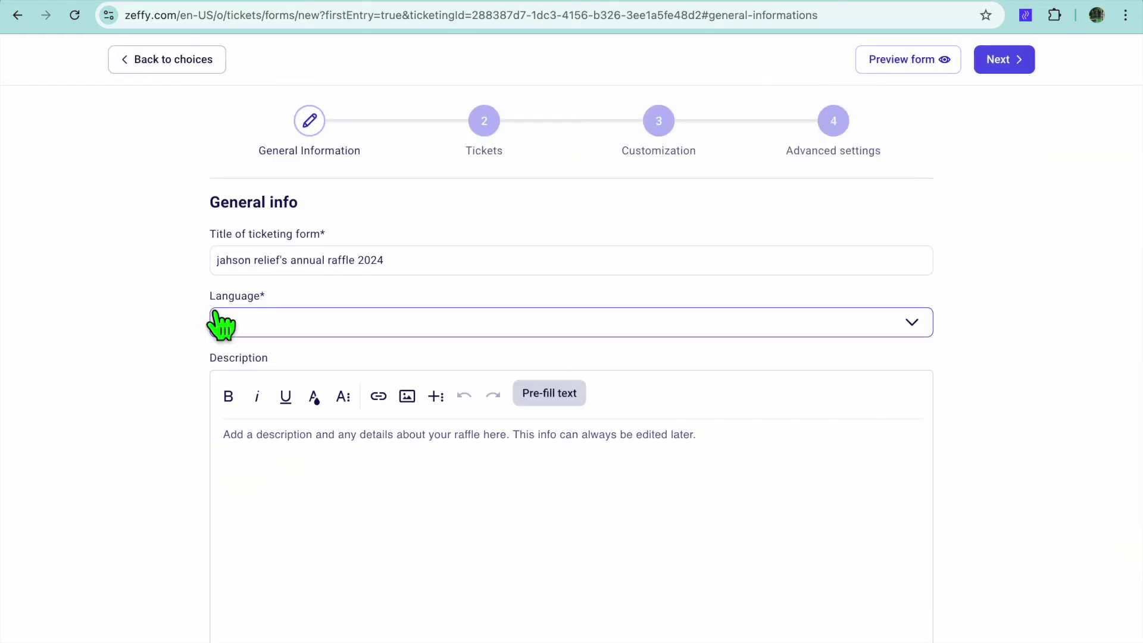
left_click(419, 262)
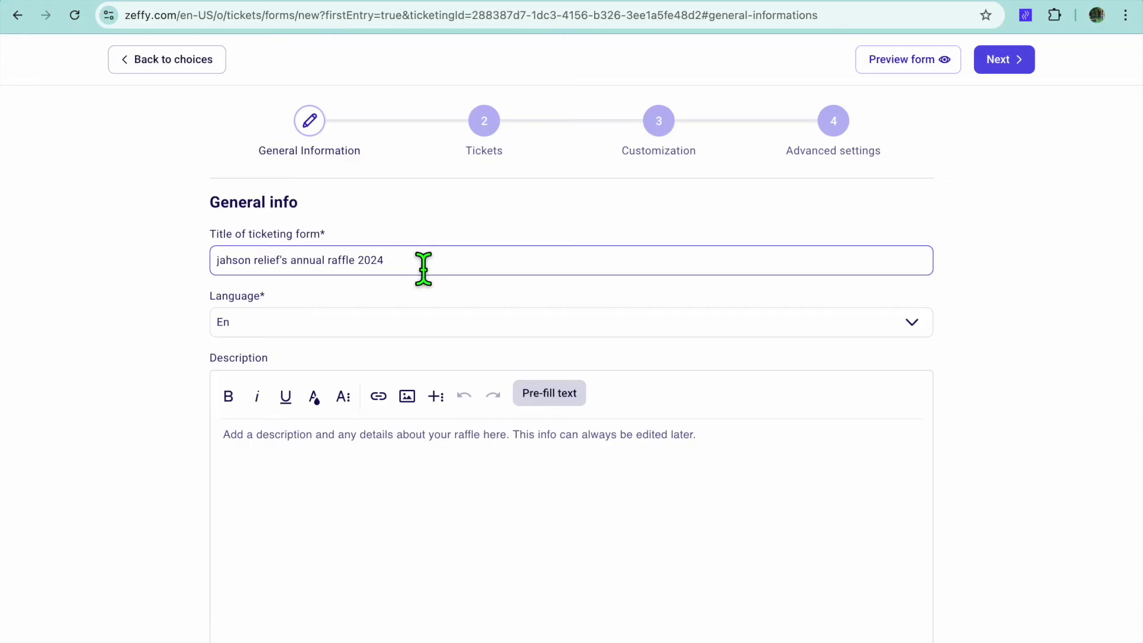
triple_click(422, 267)
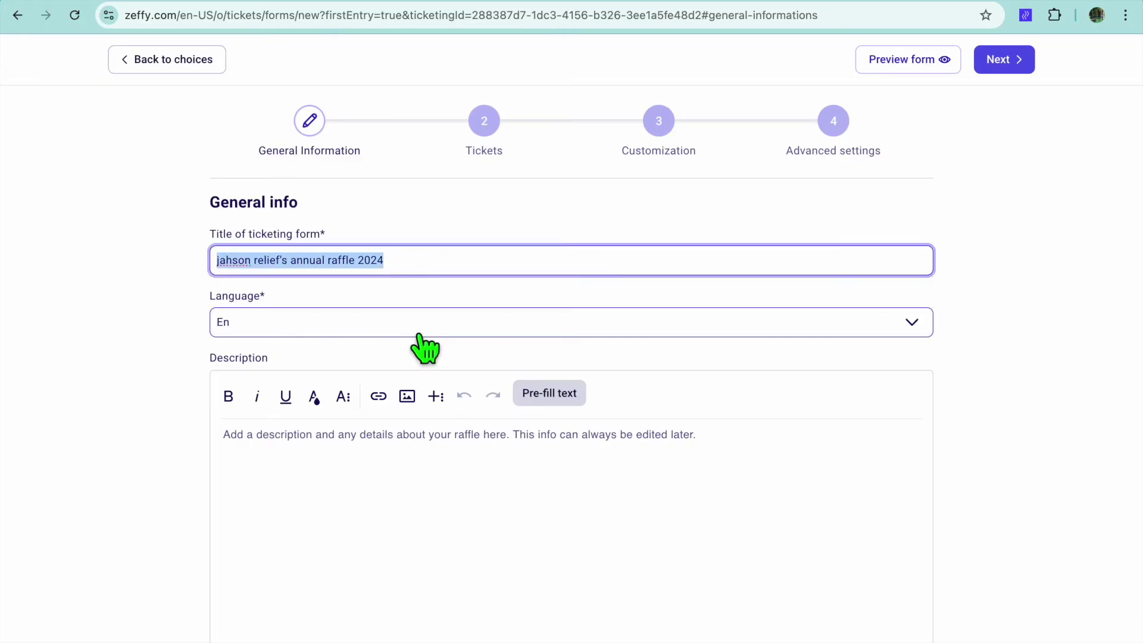
left_click(430, 469)
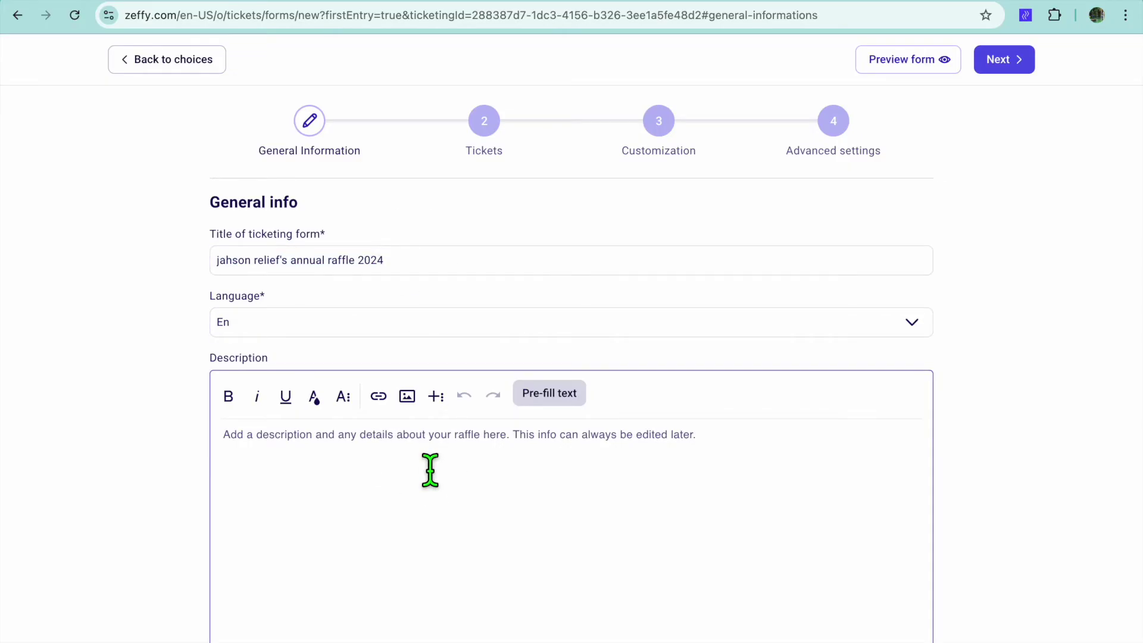
scroll(430, 470, "down", 5)
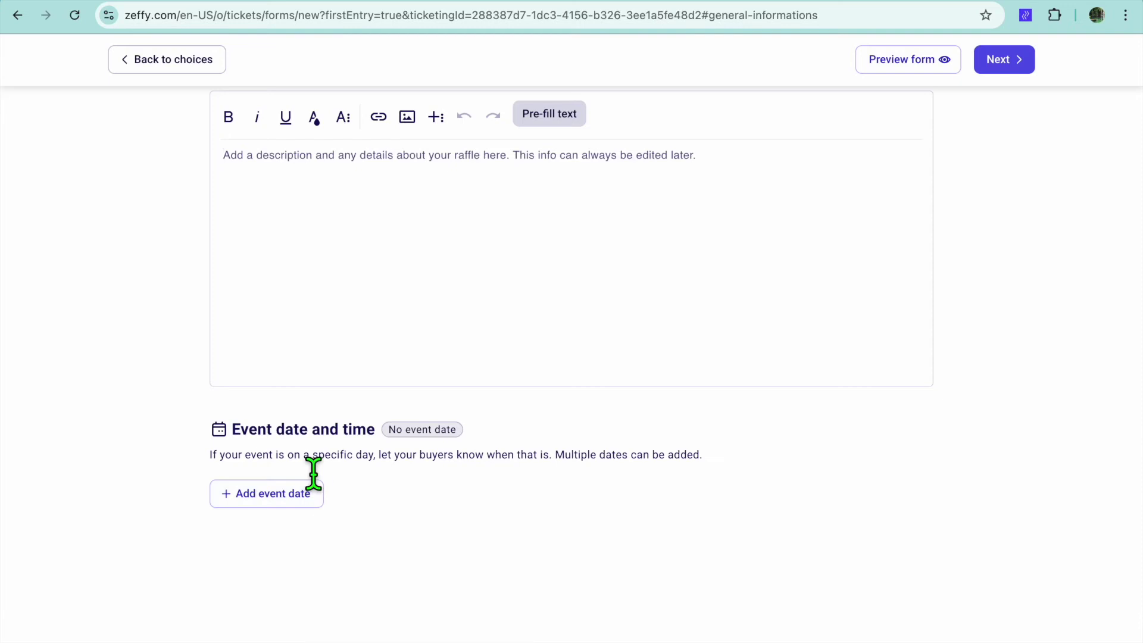
Step: Add a one-time event from 11/11/2024 04:57 AM to 11/12/2024 08:57 AM
left_click(275, 495)
scroll(275, 497, "down", 4)
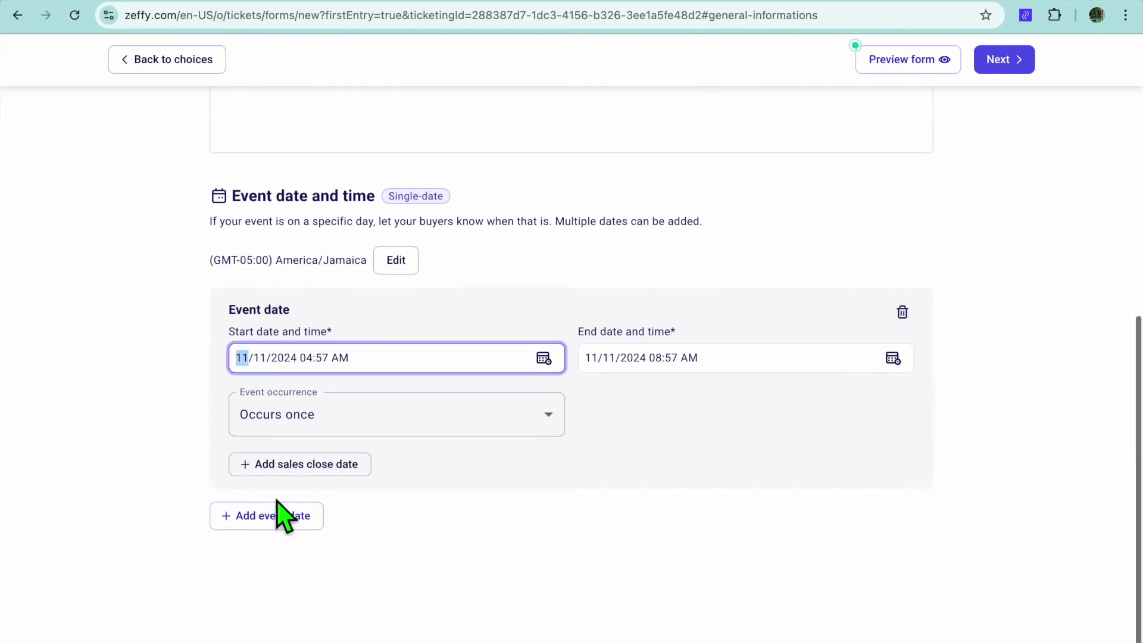
left_click(544, 359)
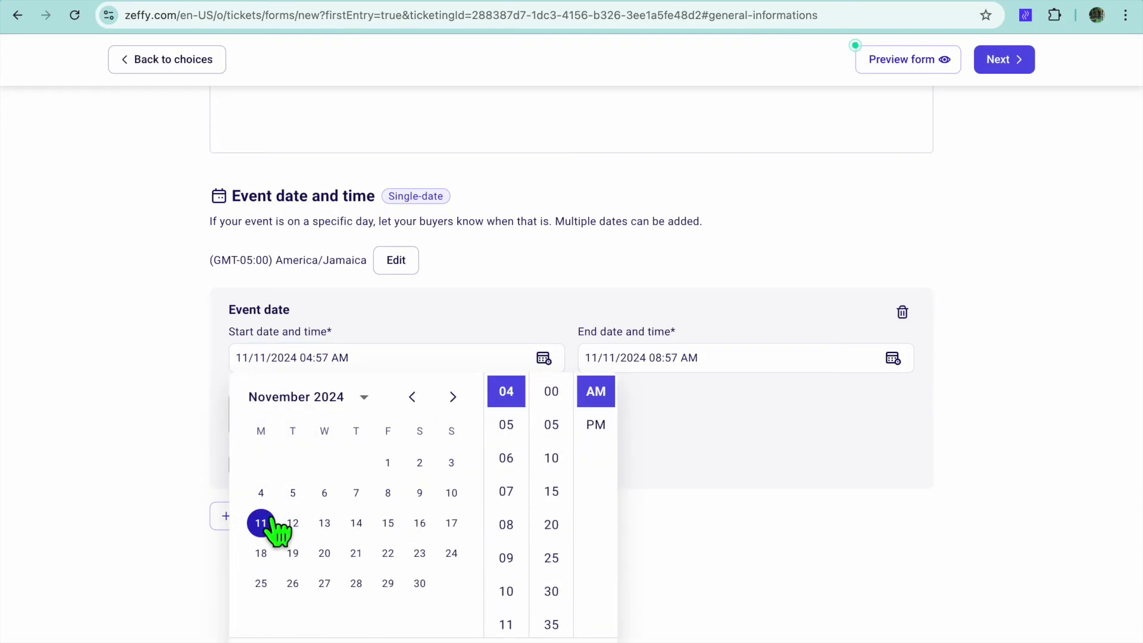
left_click(731, 511)
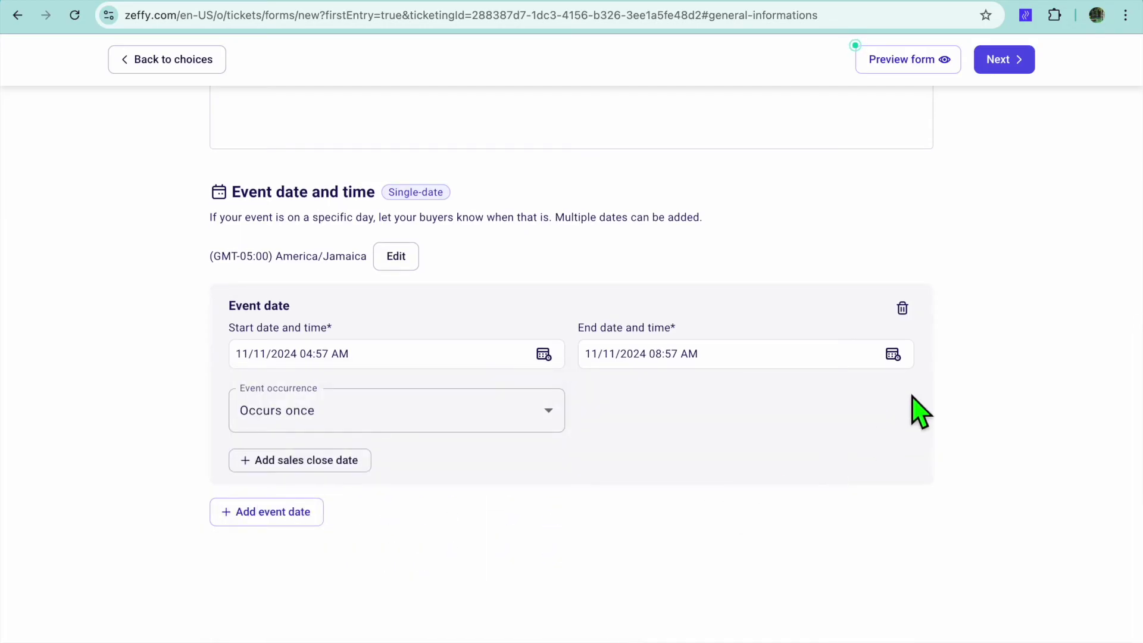
left_click(893, 355)
left_click(642, 521)
left_click(448, 565)
left_click(489, 423)
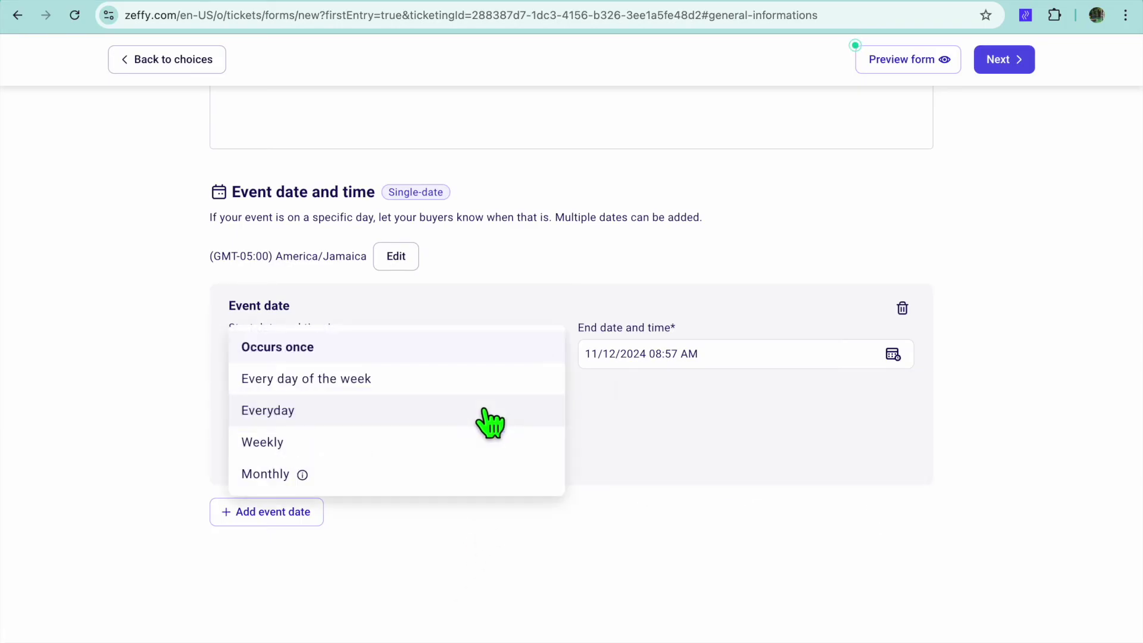
left_click(648, 434)
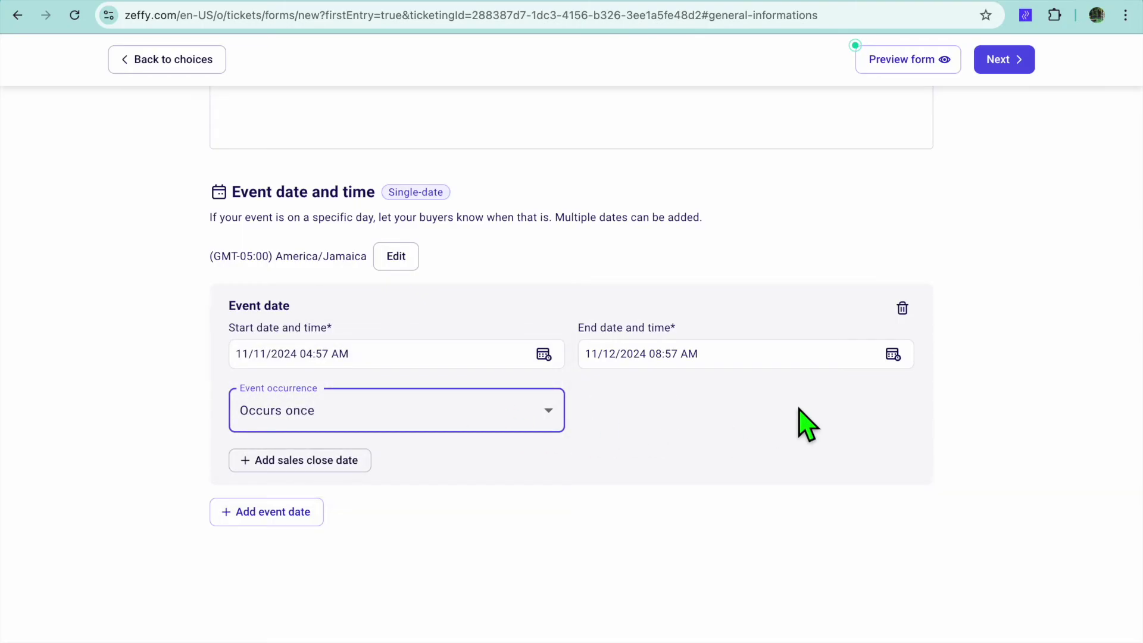
left_click(1006, 63)
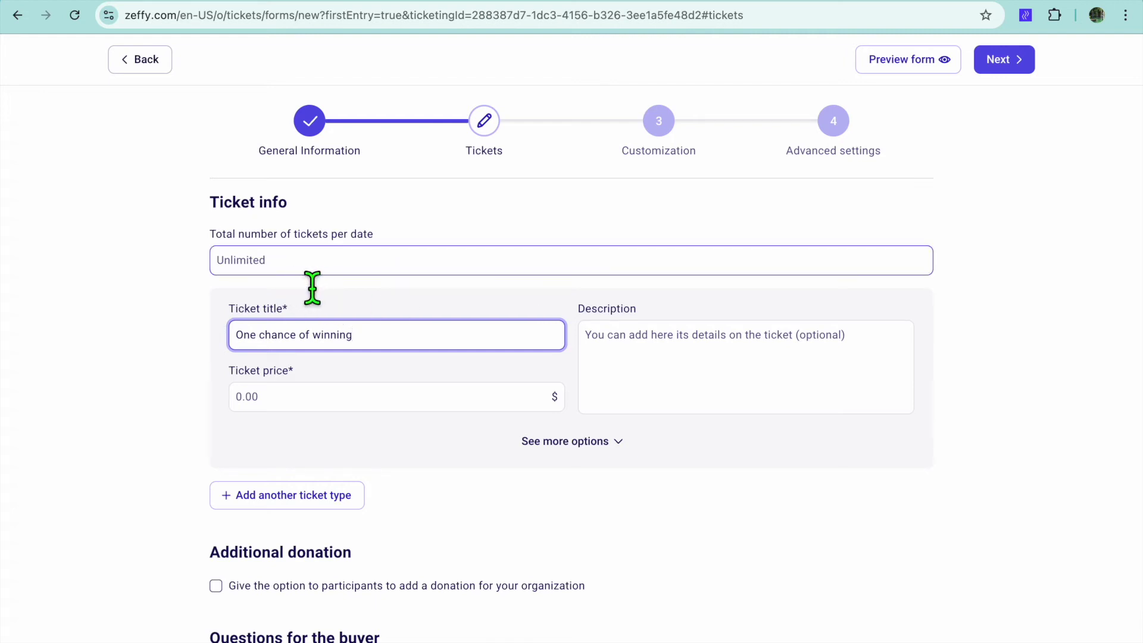
Step: Set the 'One chance of winning' ticket price to $12
scroll(198, 319, "down", 2)
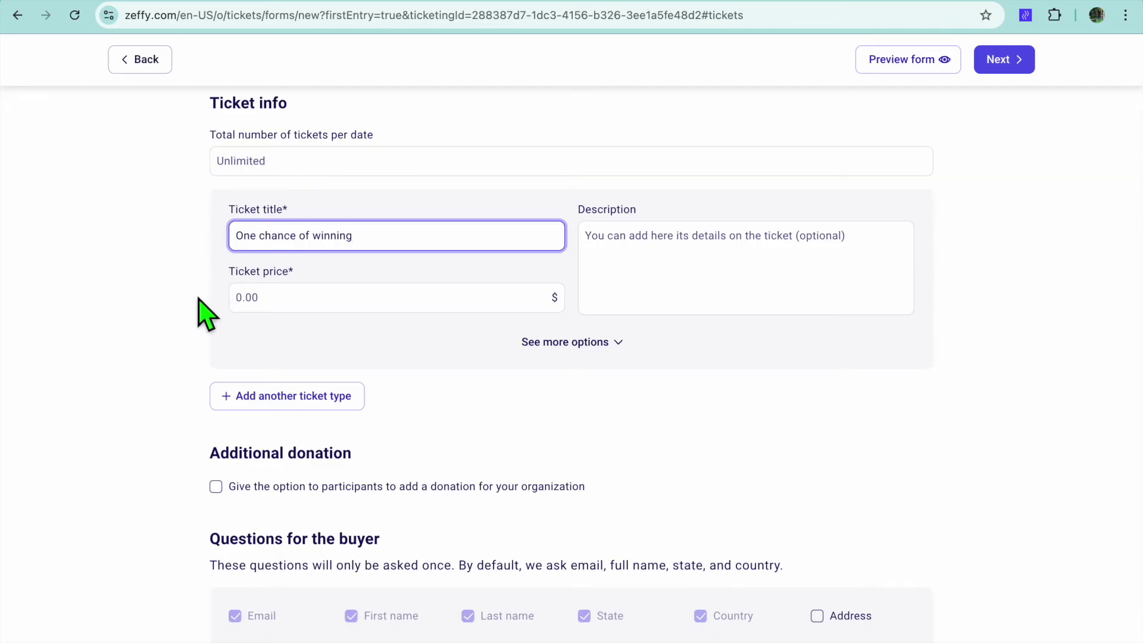
left_click(307, 312)
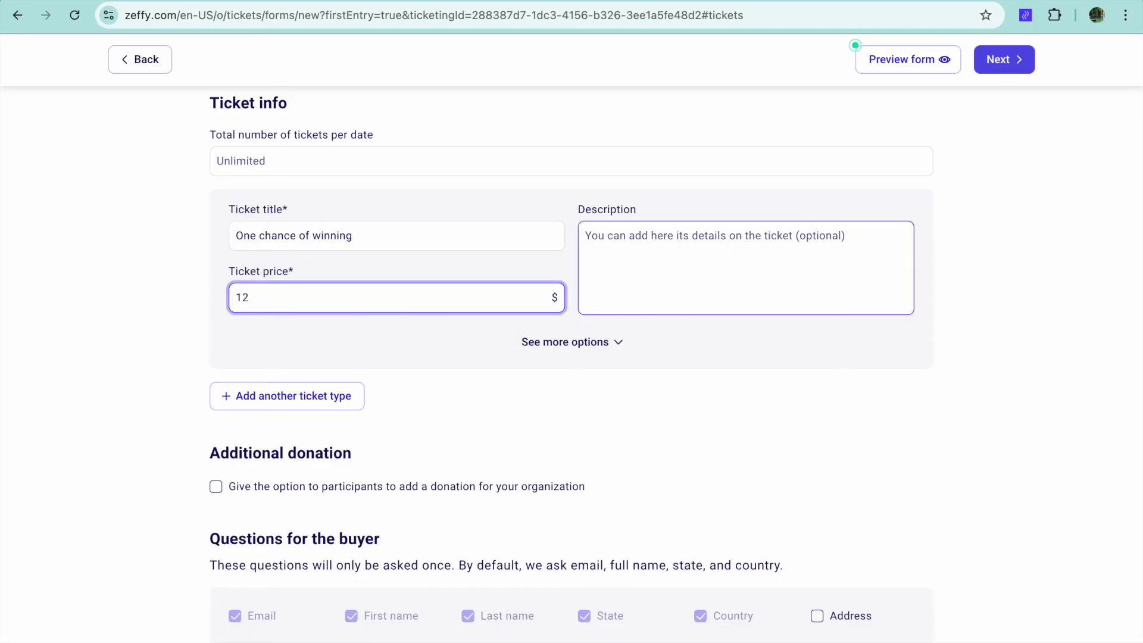
scroll(576, 402, "down", 5)
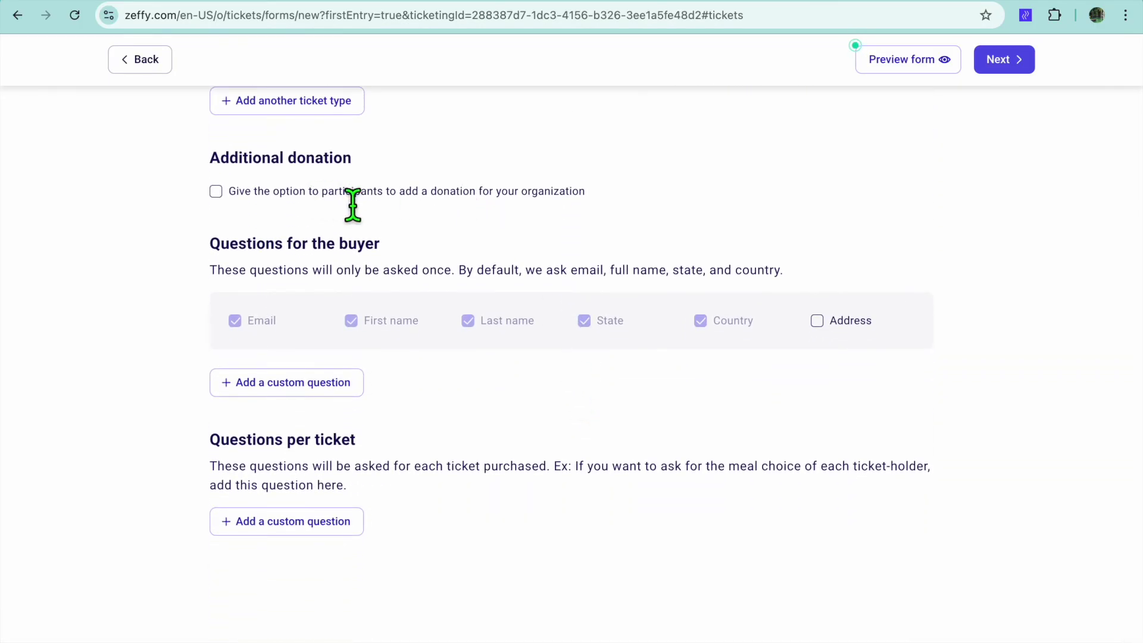
scroll(485, 384, "down", 1)
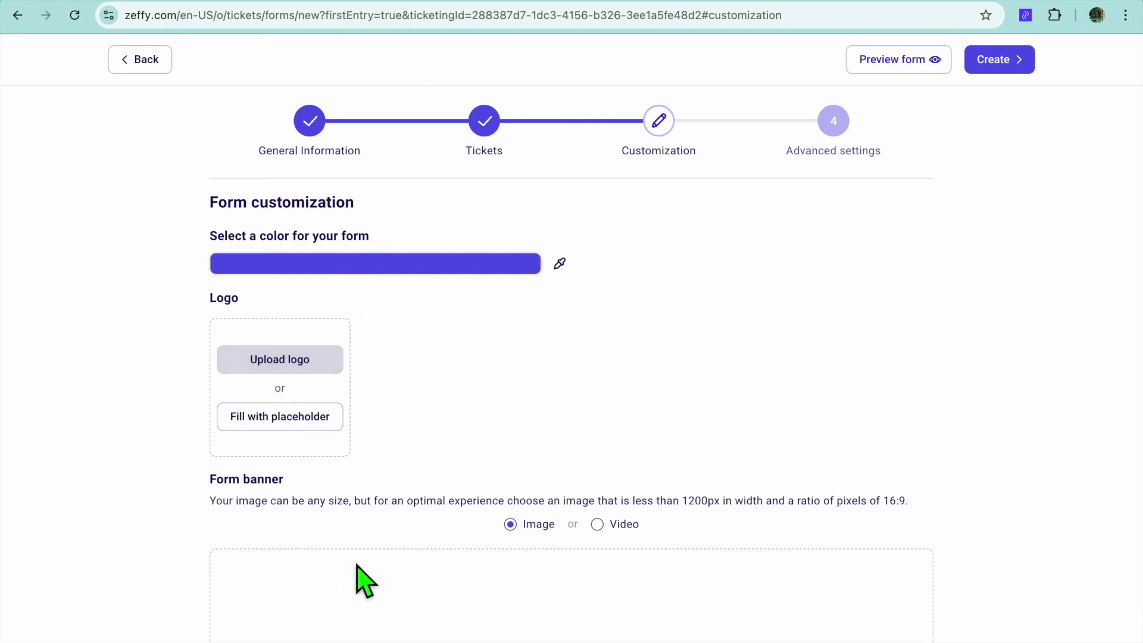
Step: Publish the finished raffle form from the Customization step so its share dialog appears
left_click(978, 58)
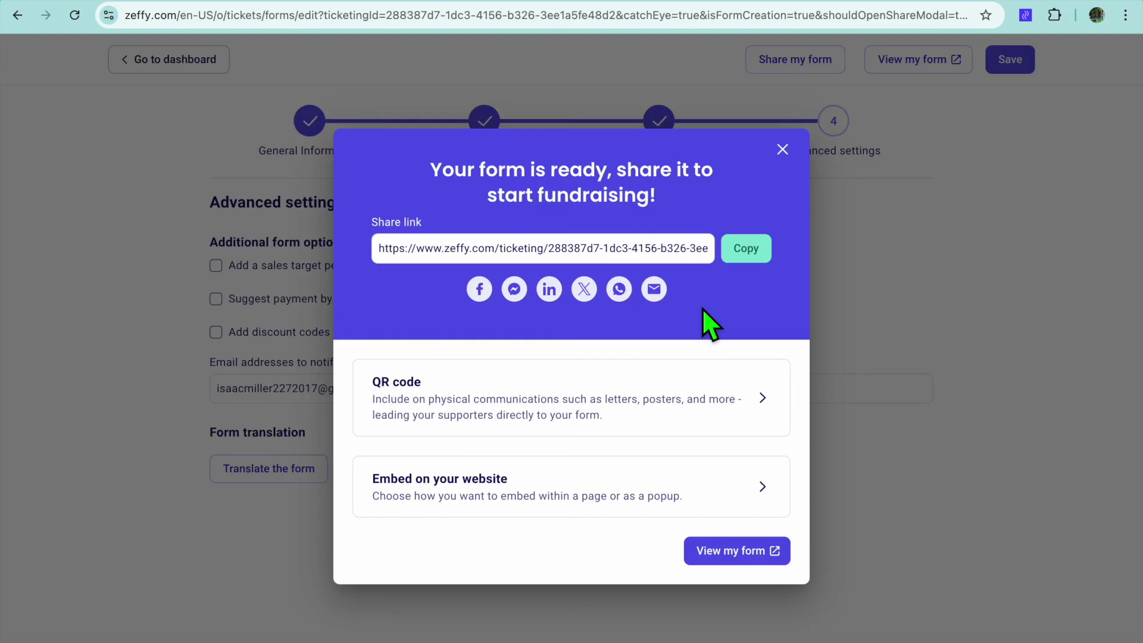
Step: Copy the raffle form's share link and open the live 'jahson relief's annual raffle 2024' page
left_click(750, 253)
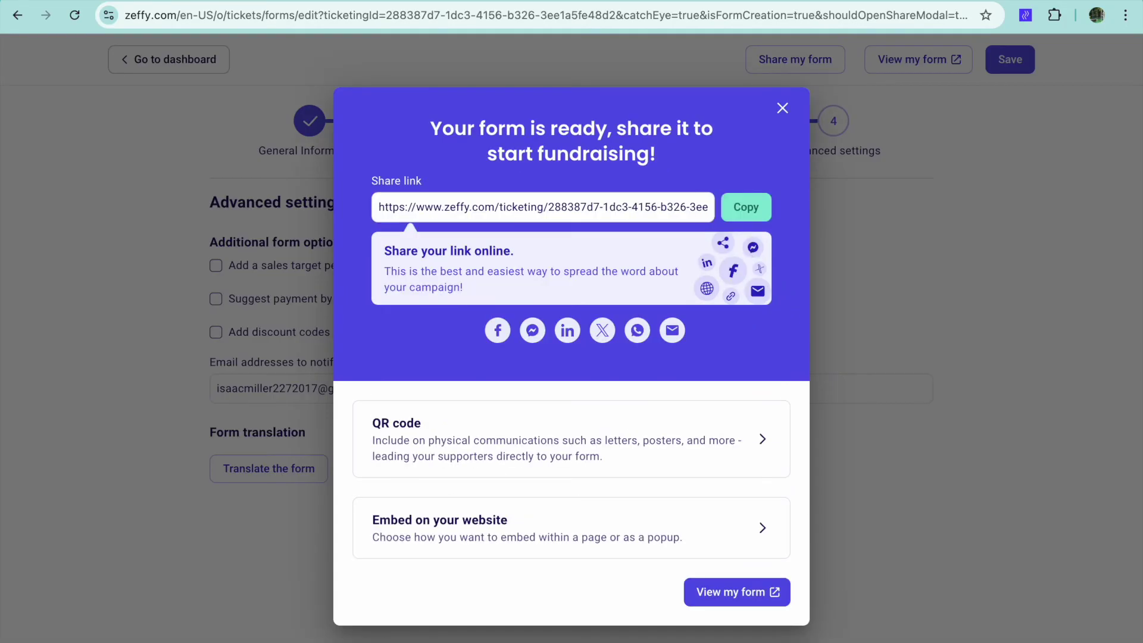
left_click(740, 597)
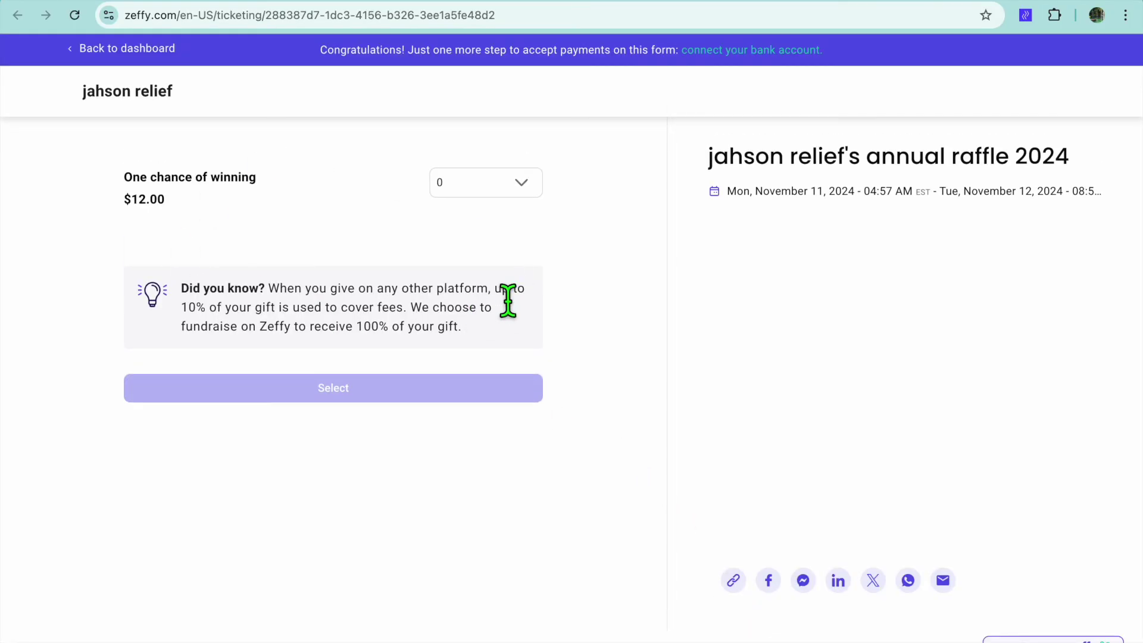
Step: Check the $12.00 ticket quantity choices on the live page, then go back to My forms
left_click(529, 185)
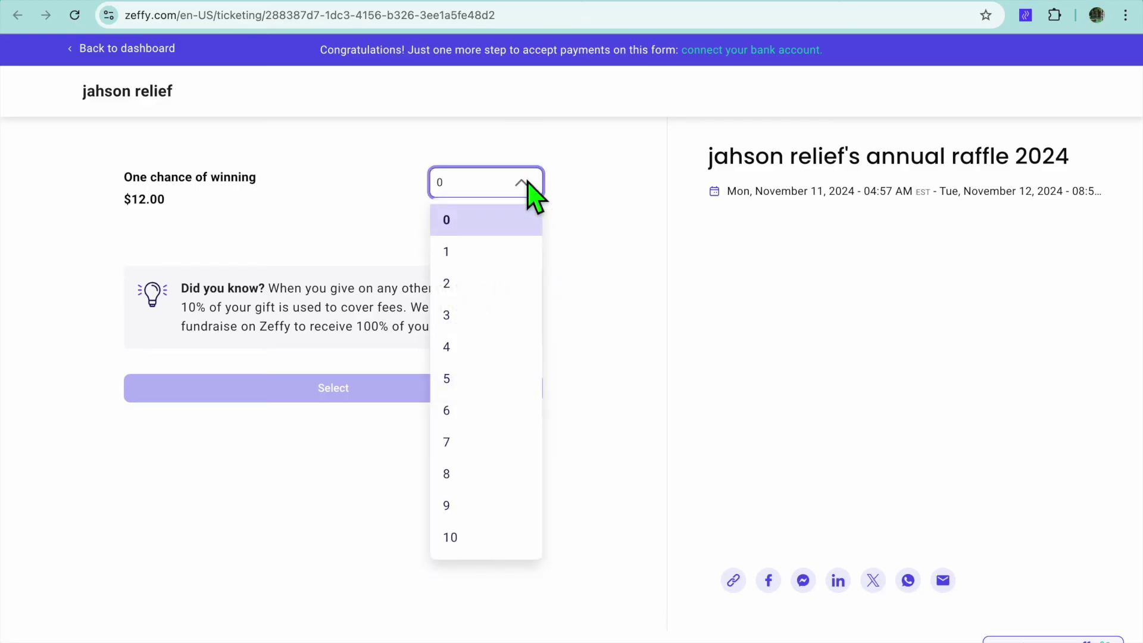
left_click(667, 239)
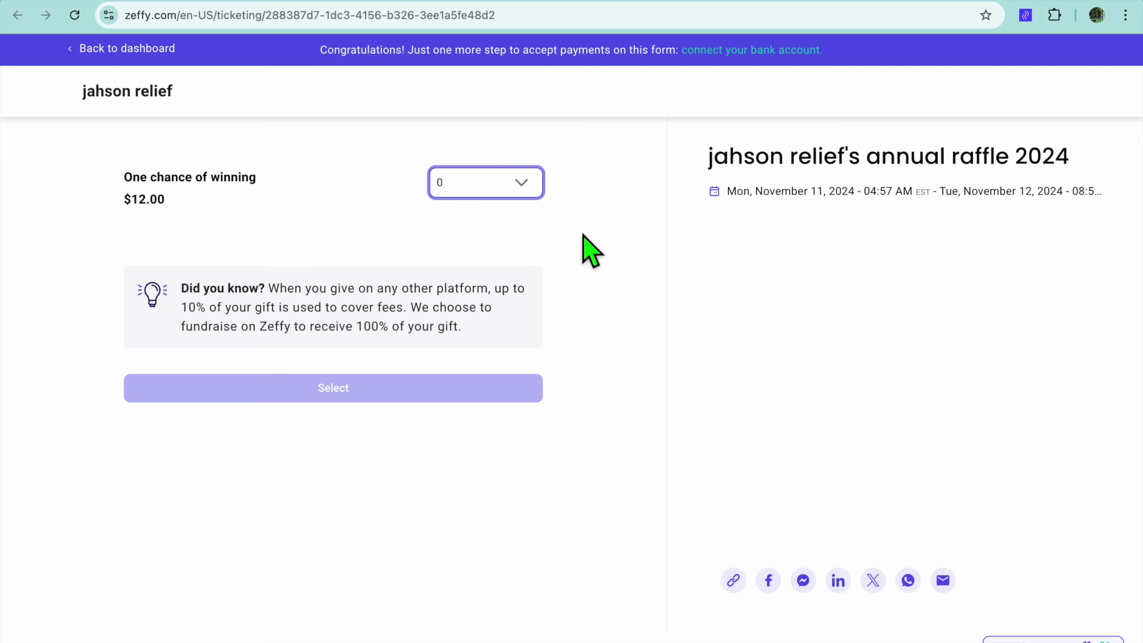
left_click(902, 3)
left_click(783, 114)
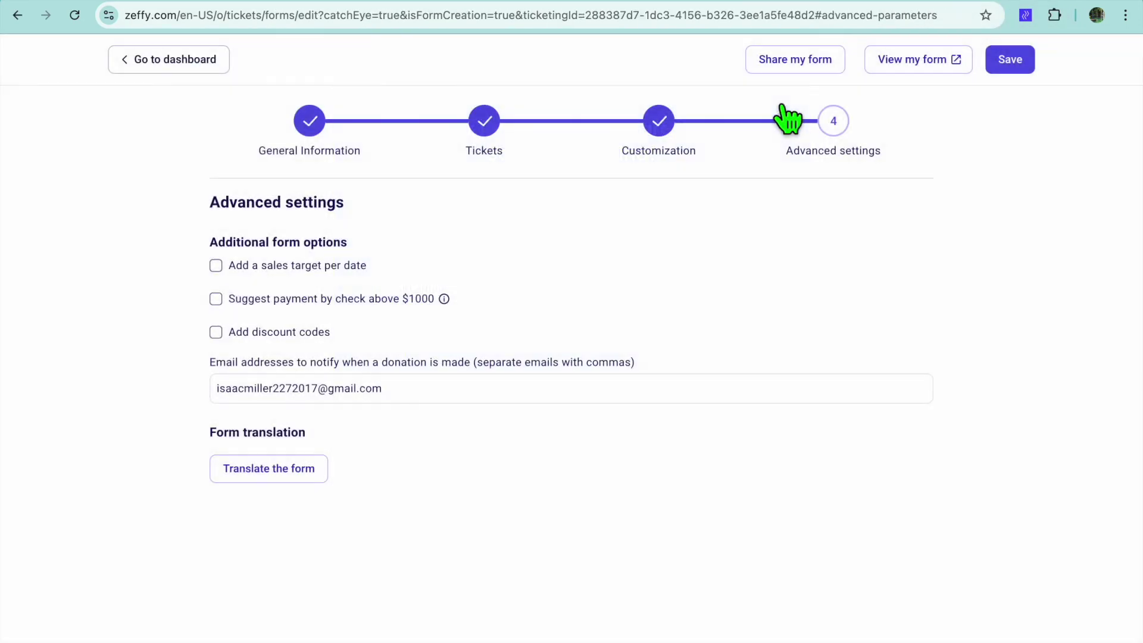
left_click(135, 63)
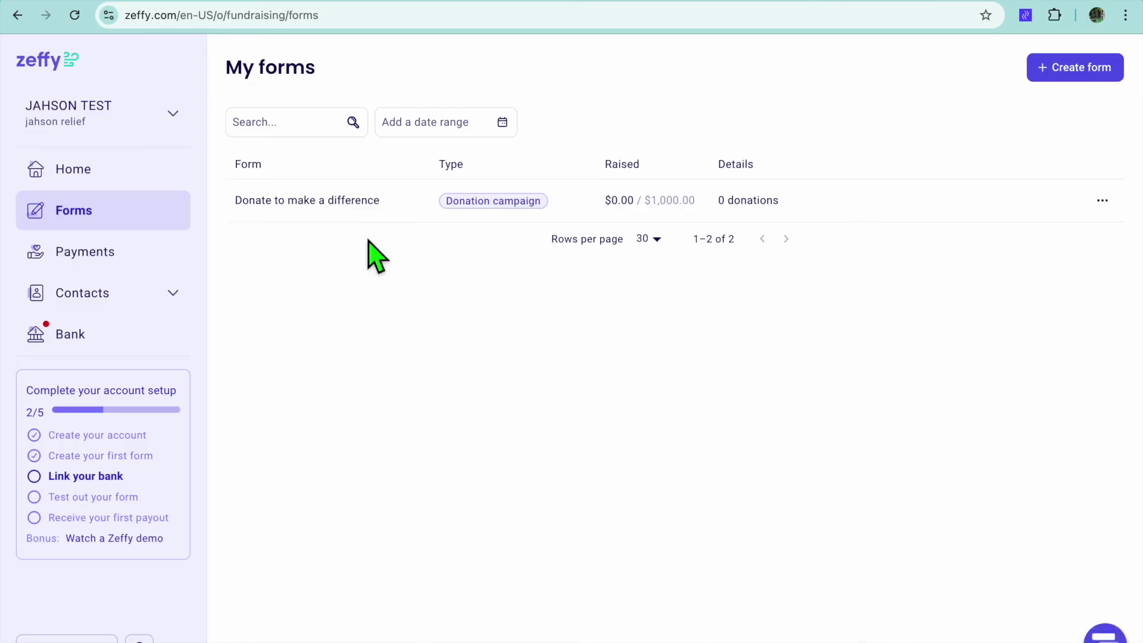
left_click(1062, 72)
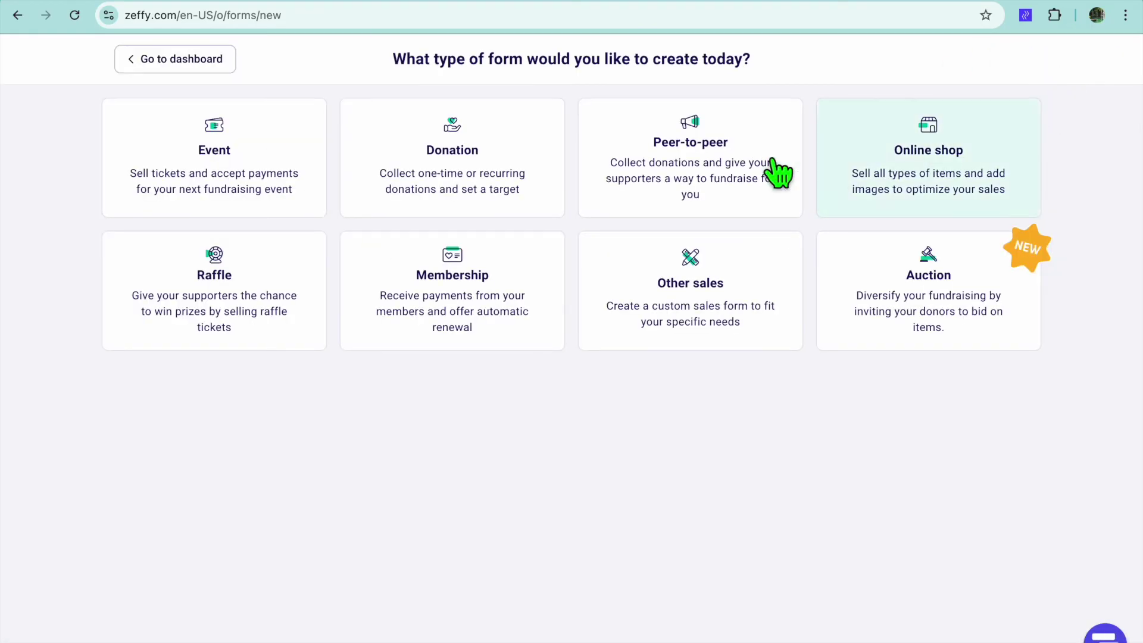
left_click(684, 148)
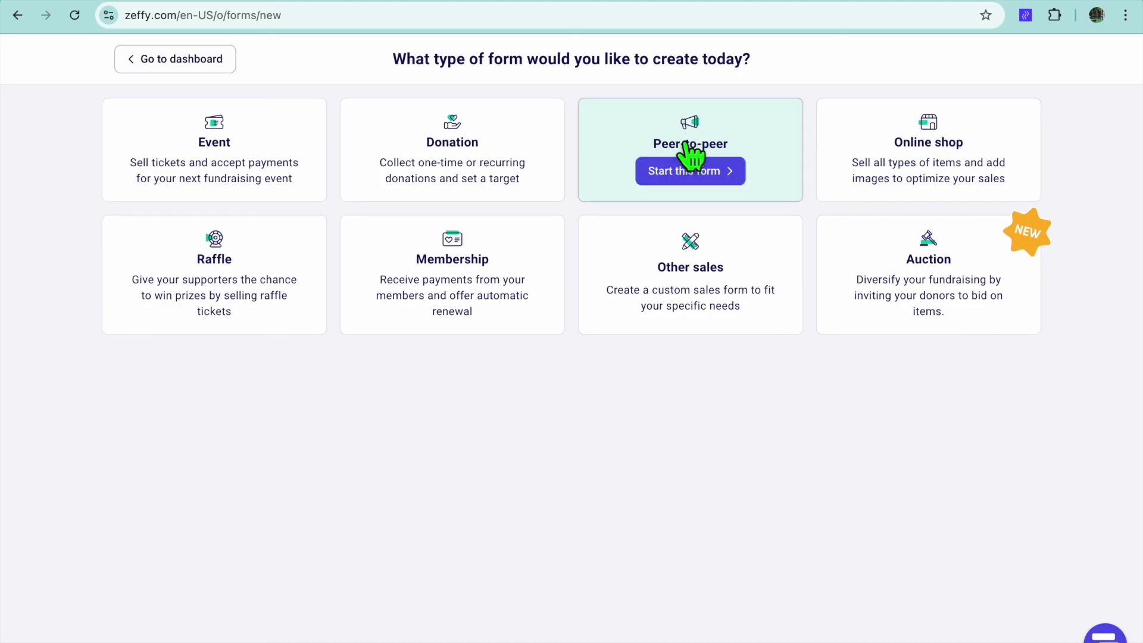
mouse_move(940, 178)
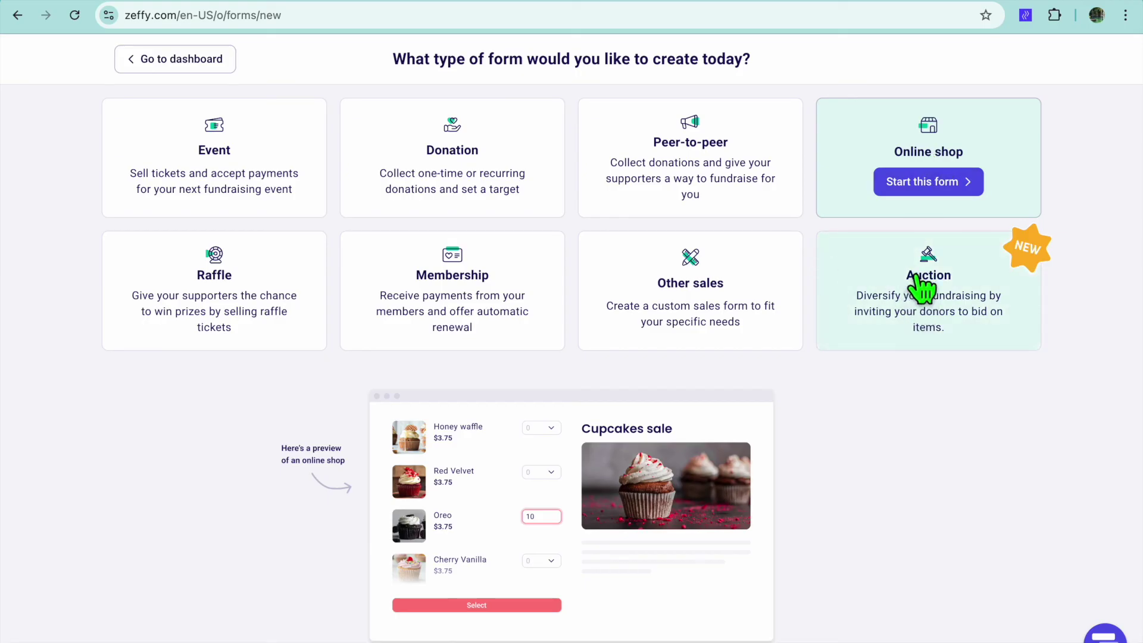
mouse_move(921, 289)
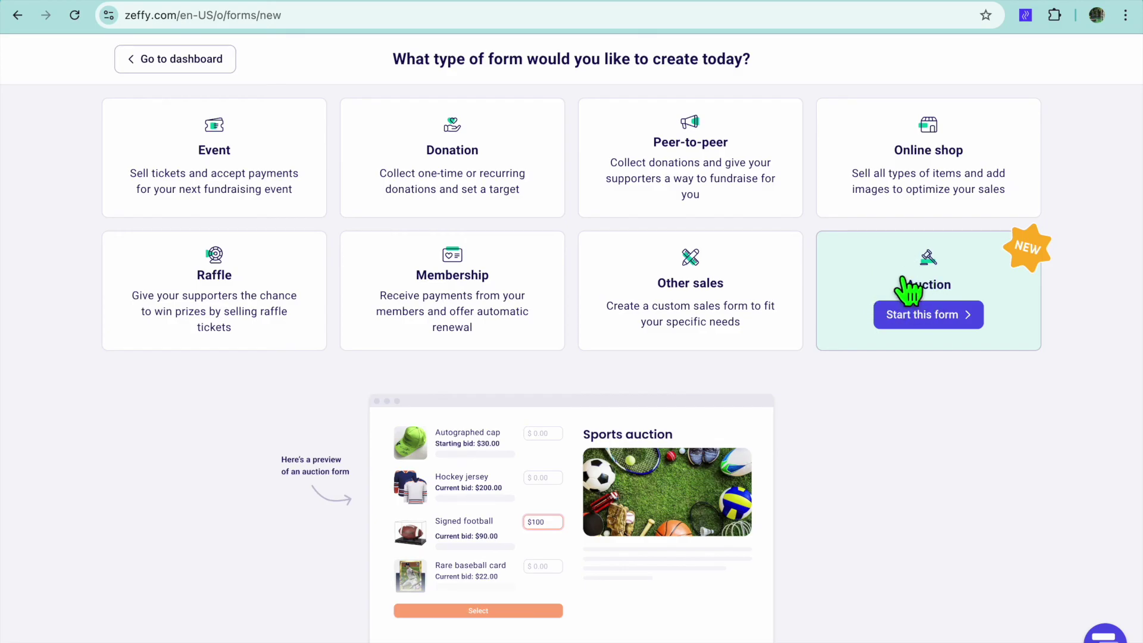
mouse_move(477, 296)
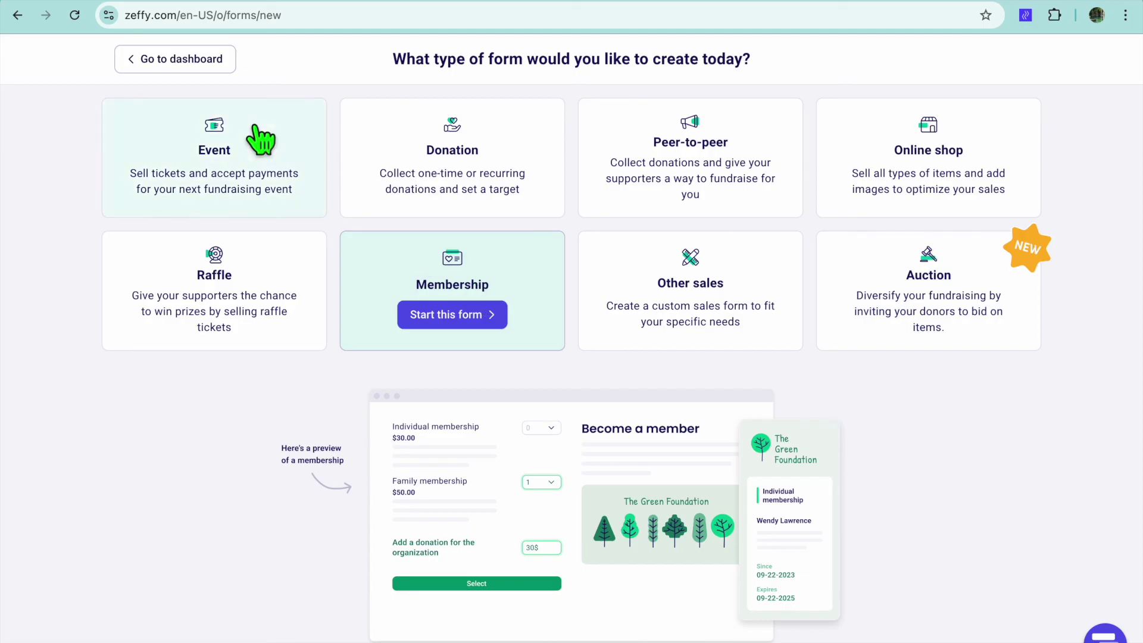
left_click(143, 67)
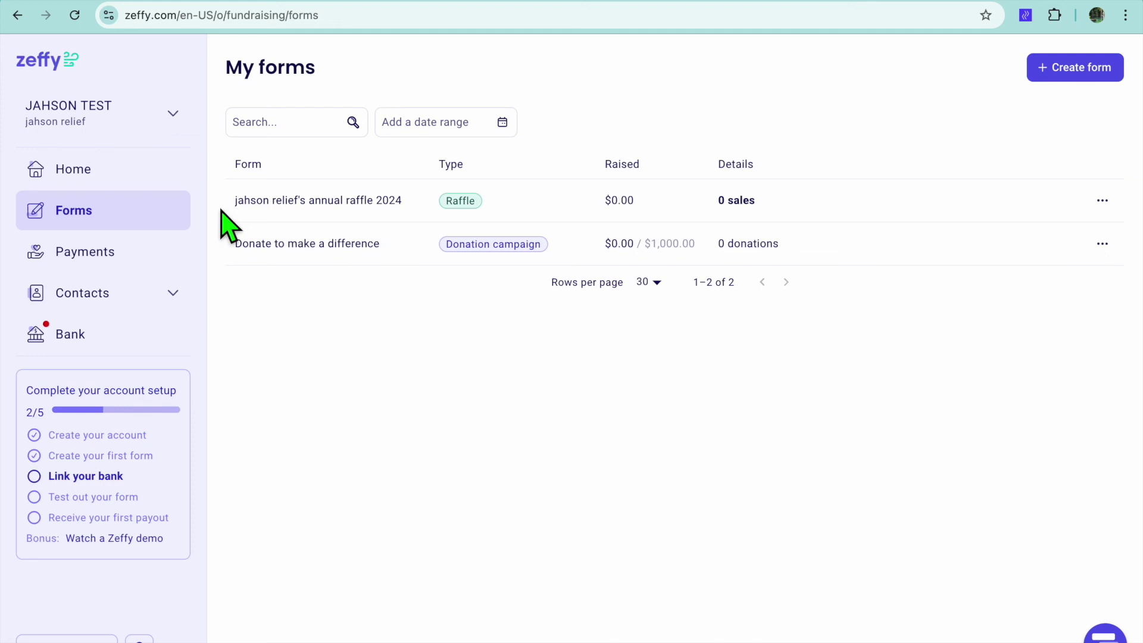
Step: Look through the Payments, Forms and Bank account linking sections, ending back on Payments
left_click(114, 268)
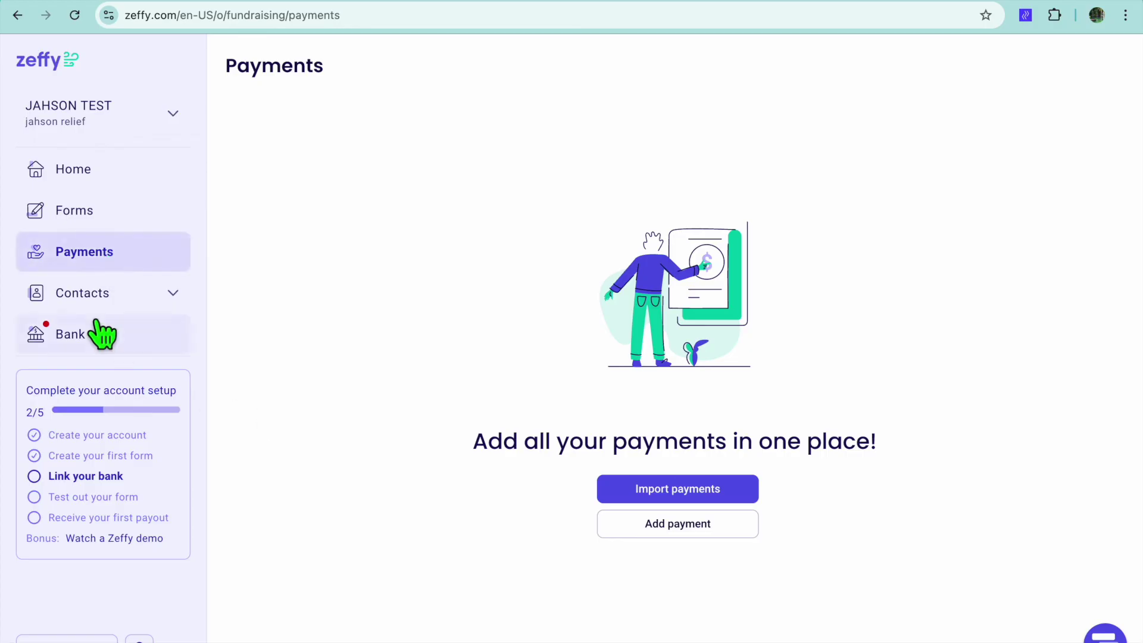
left_click(131, 216)
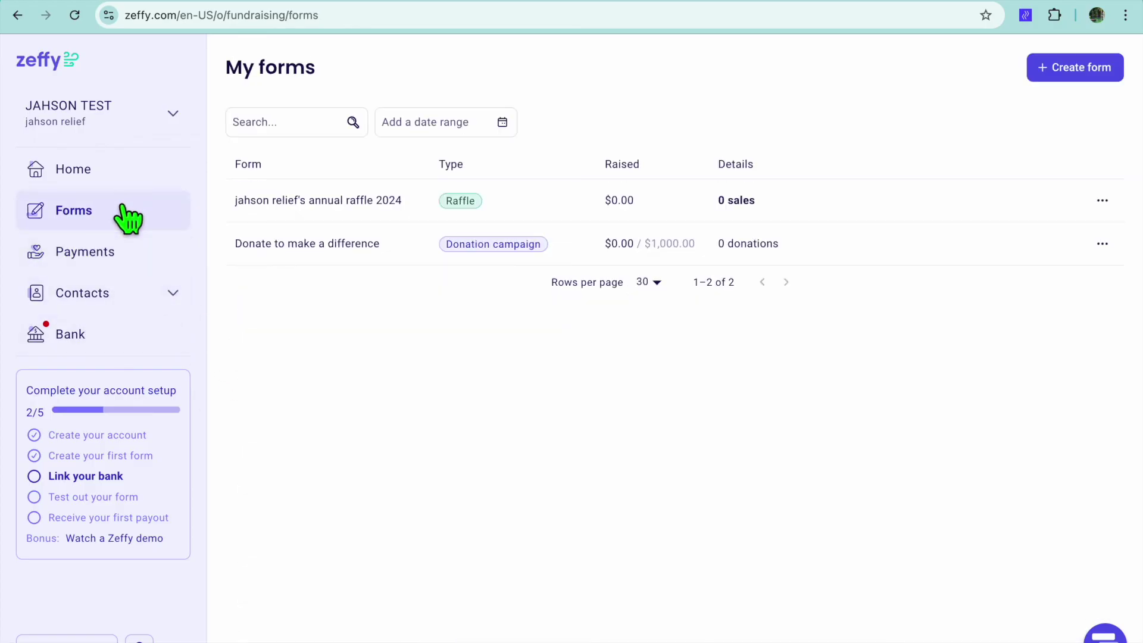
left_click(97, 337)
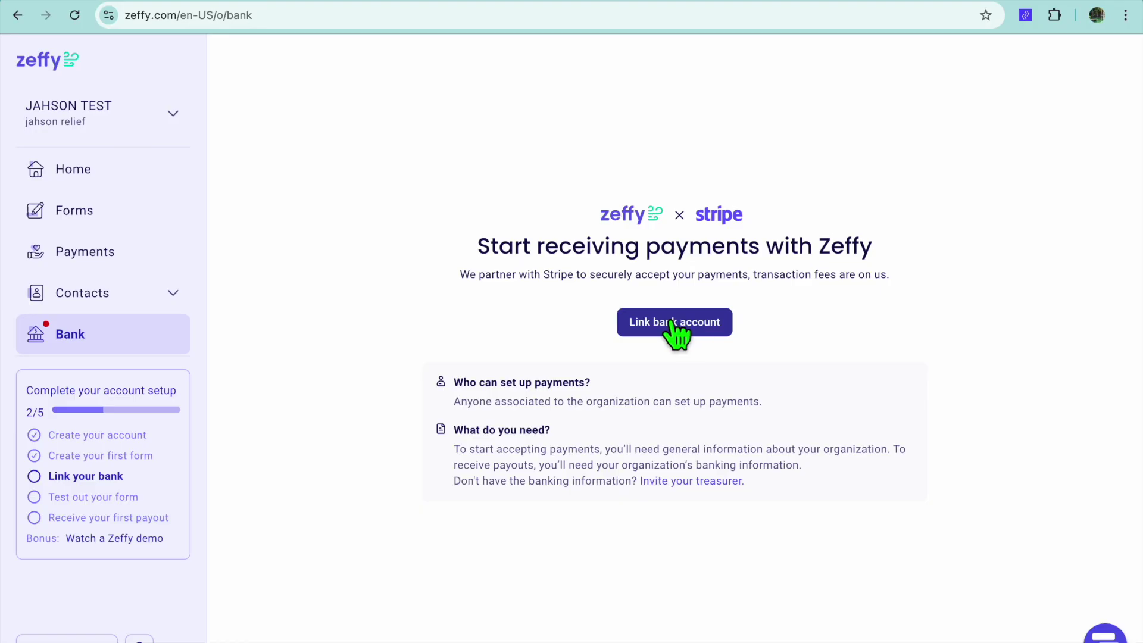
left_click(83, 255)
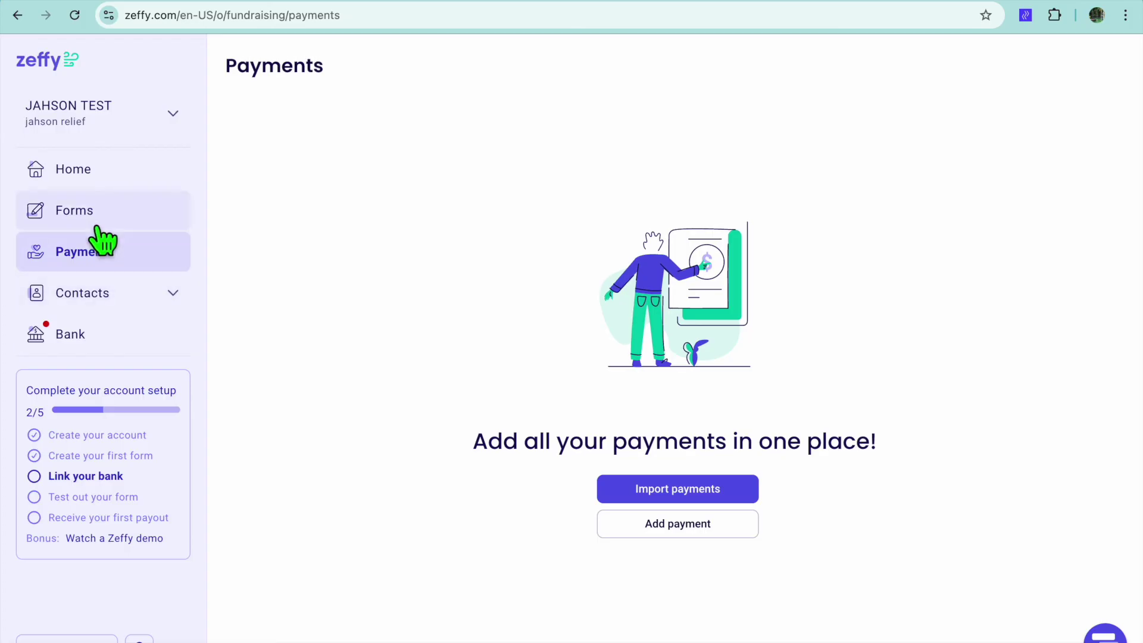
Step: Open the Home dashboard showing 2/5 setup steps completed and $0.00 raised
left_click(84, 176)
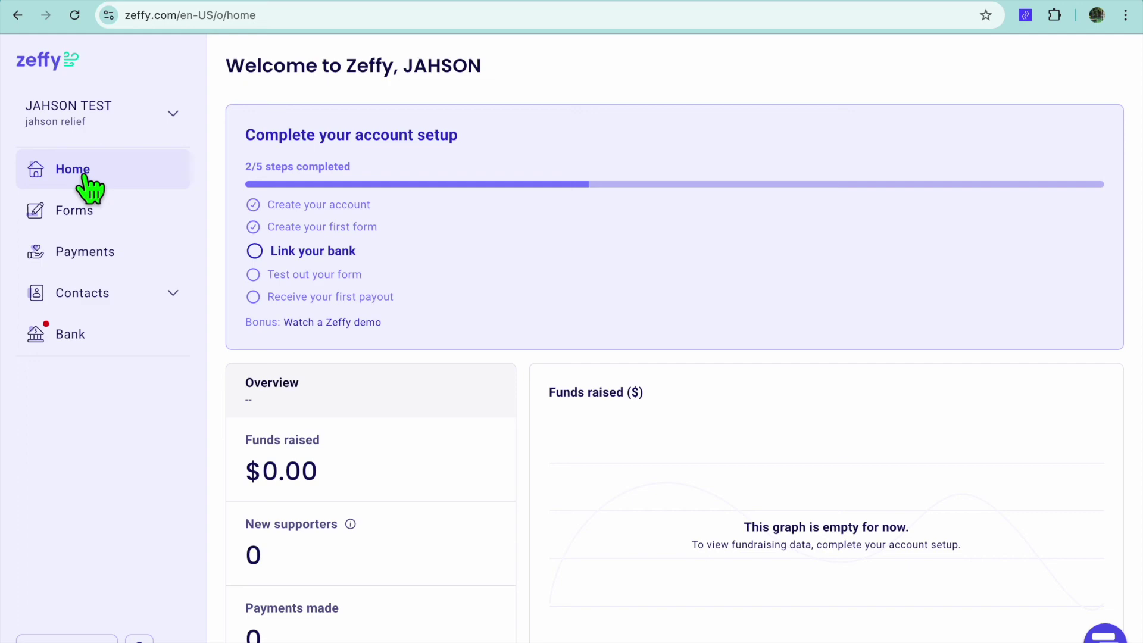
scroll(409, 315, "down", 3)
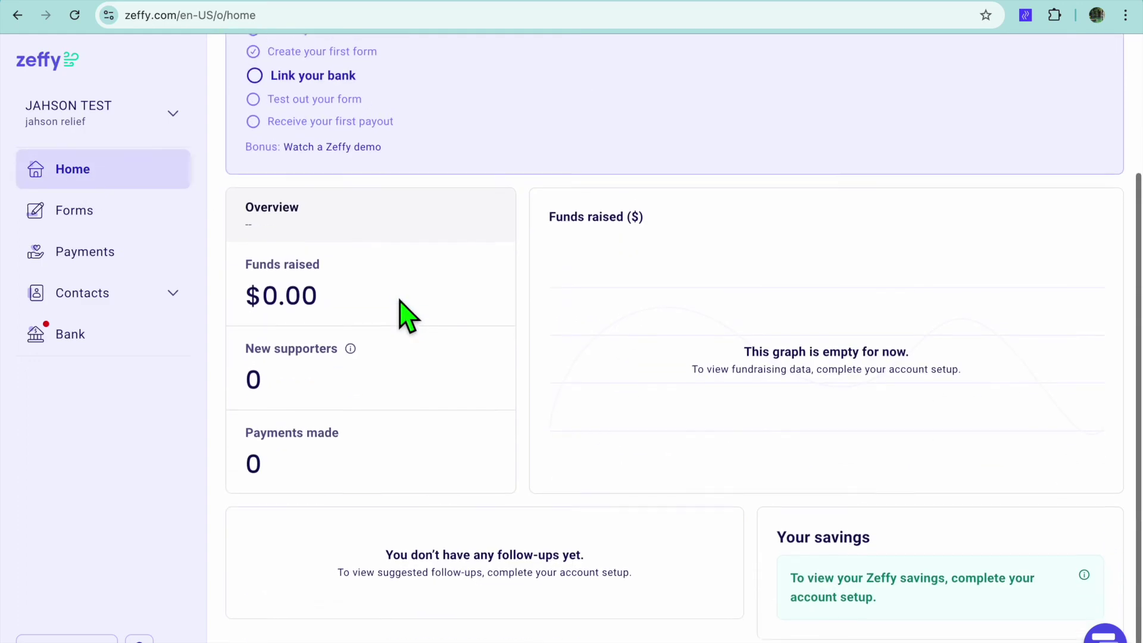
scroll(408, 315, "up", 3)
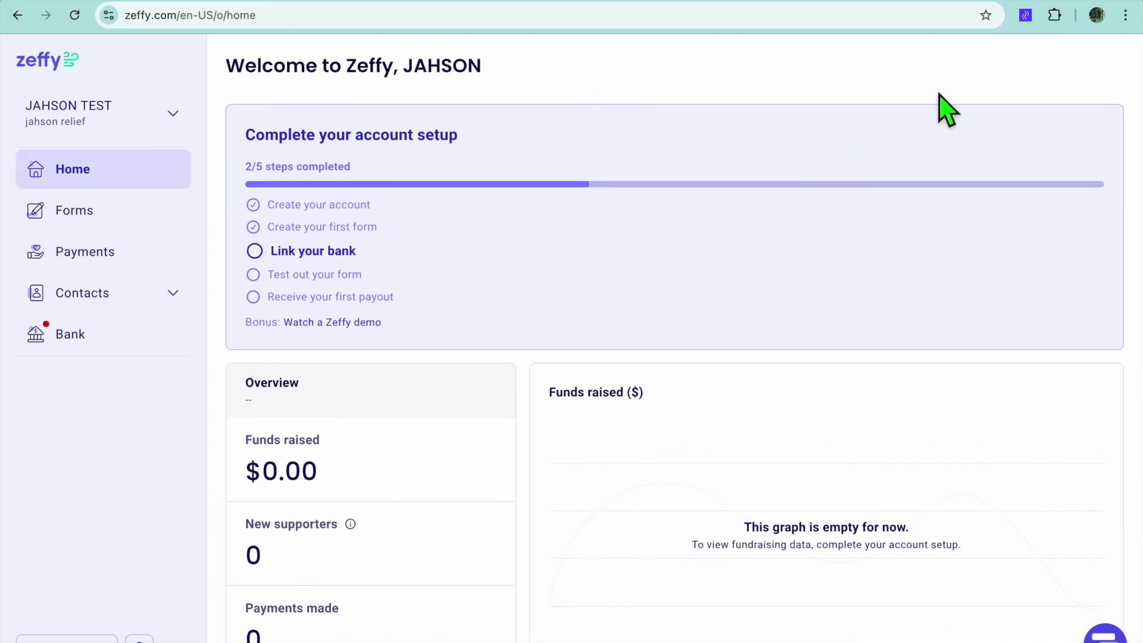